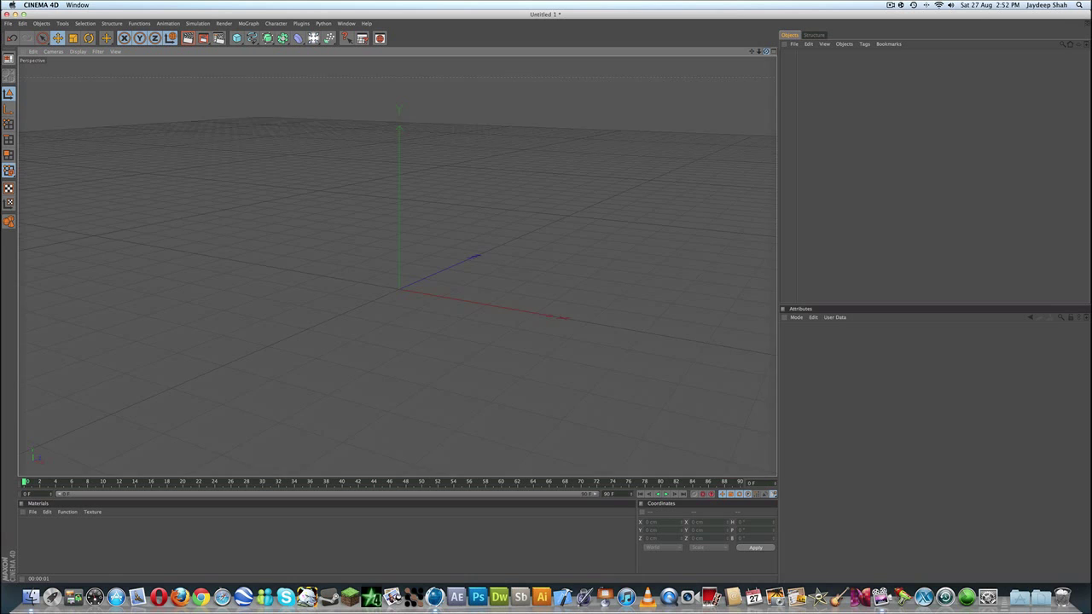
{"action": "left_click_drag", "start_coordinate": [766, 51], "coordinate": [744, 58]}
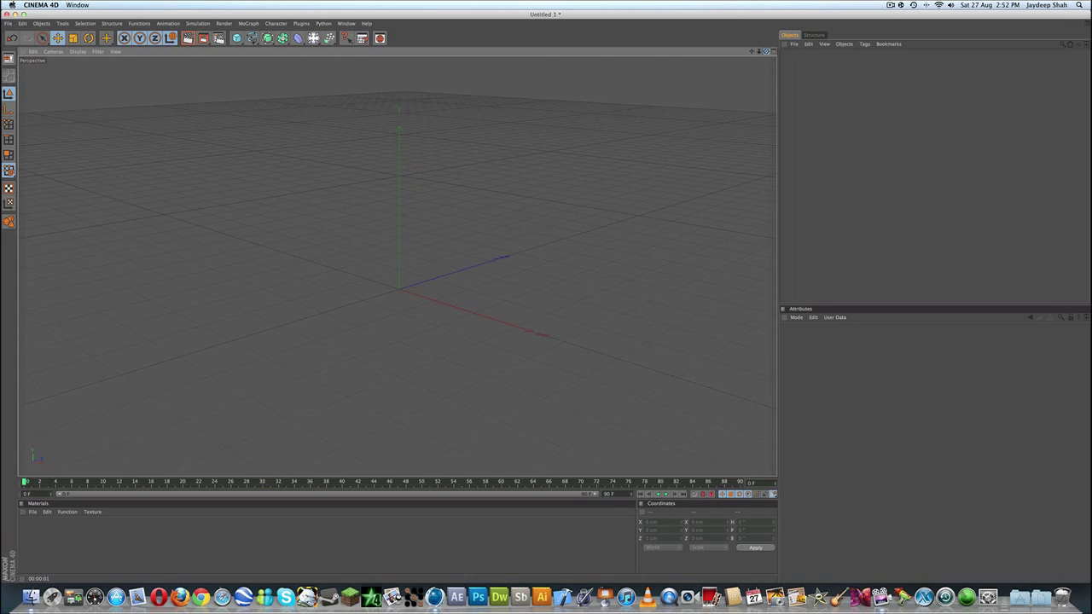
{"action": "mouse_move", "coordinate": [766, 51]}
{"action": "left_mouse_down"}
{"action": "mouse_move", "coordinate": [757, 27]}
{"action": "mouse_move", "coordinate": [800, 20]}
{"action": "mouse_move", "coordinate": [799, 29]}
{"action": "mouse_move", "coordinate": [766, 30]}
{"action": "left_mouse_up"}
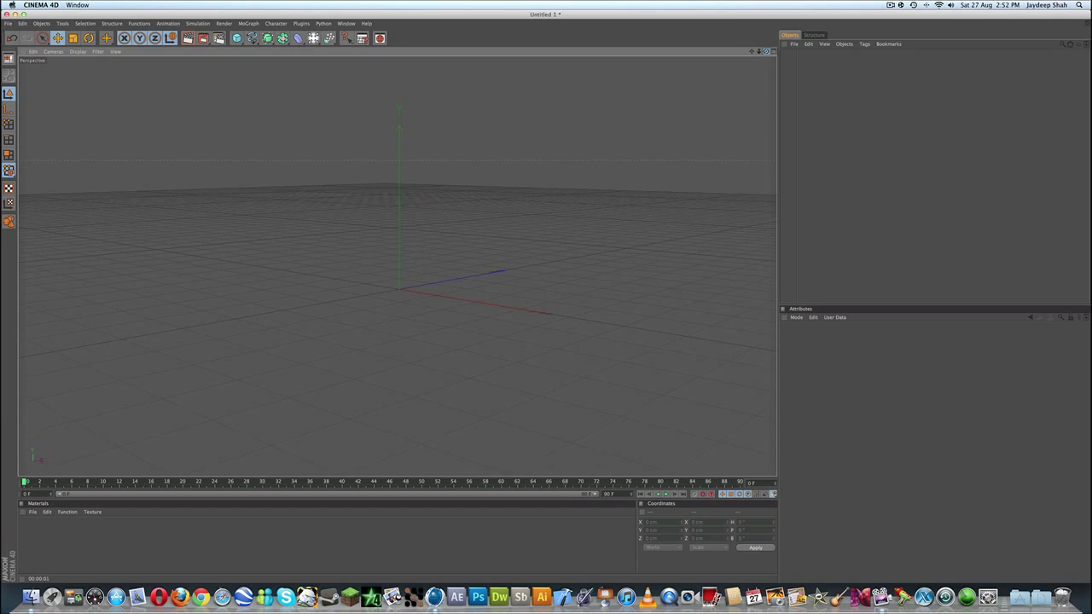
{"action": "left_click_drag", "start_coordinate": [373, 2], "coordinate": [374, 9]}
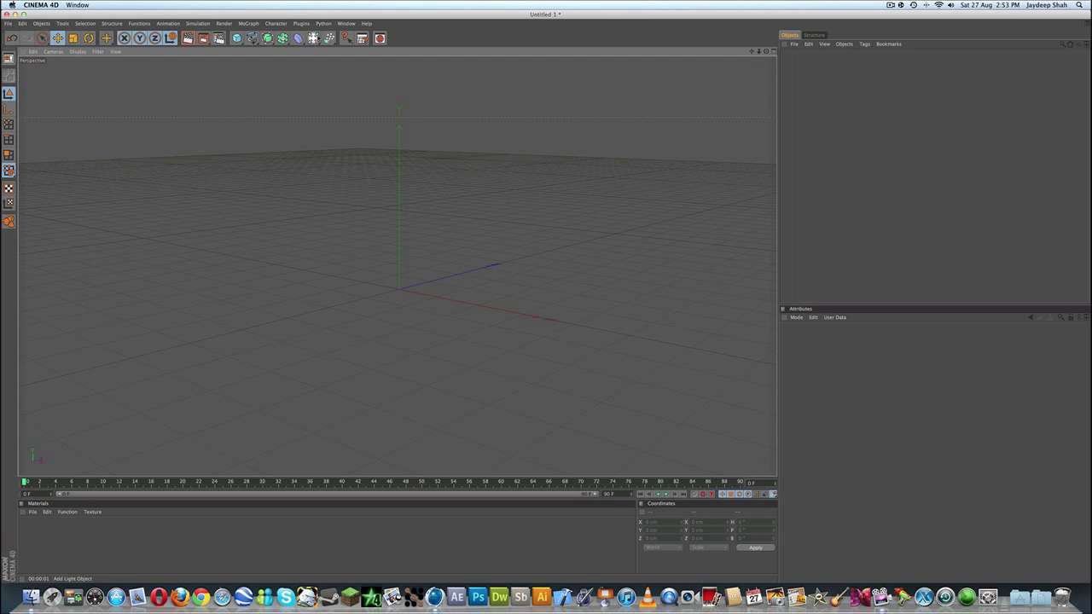
Step: Add a Floor object and a Background object to the empty scene
{"action": "left_click", "coordinate": [313, 39]}
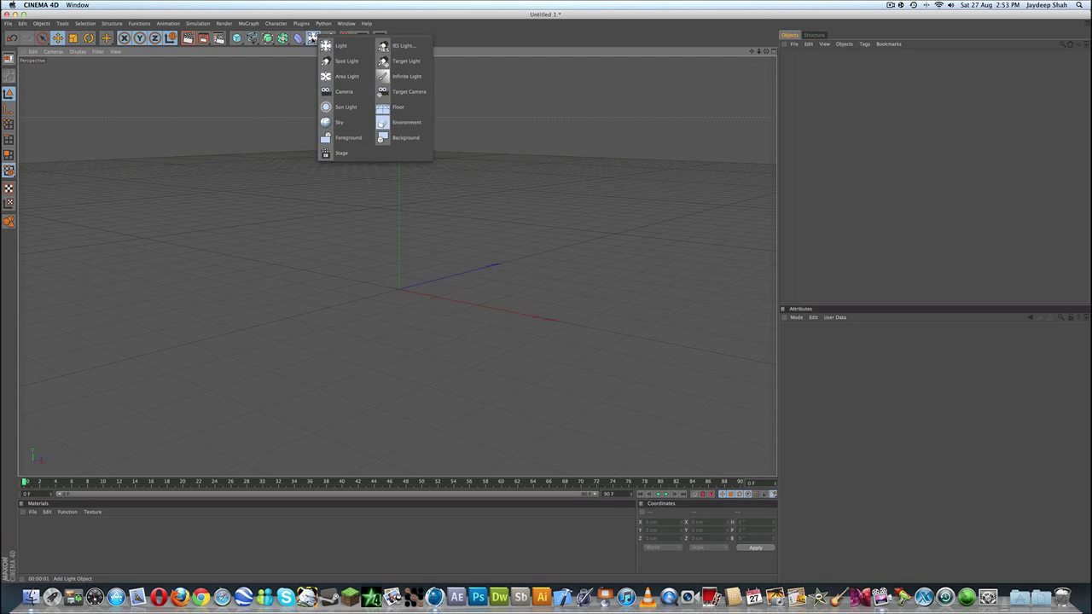
{"action": "left_click", "coordinate": [398, 107]}
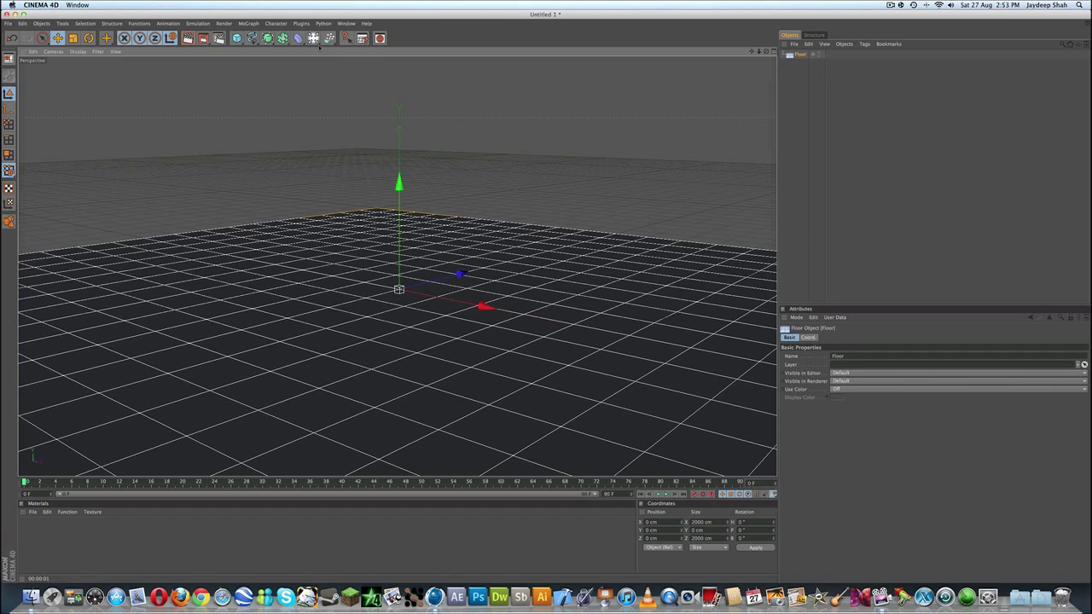
{"action": "left_click", "coordinate": [314, 39]}
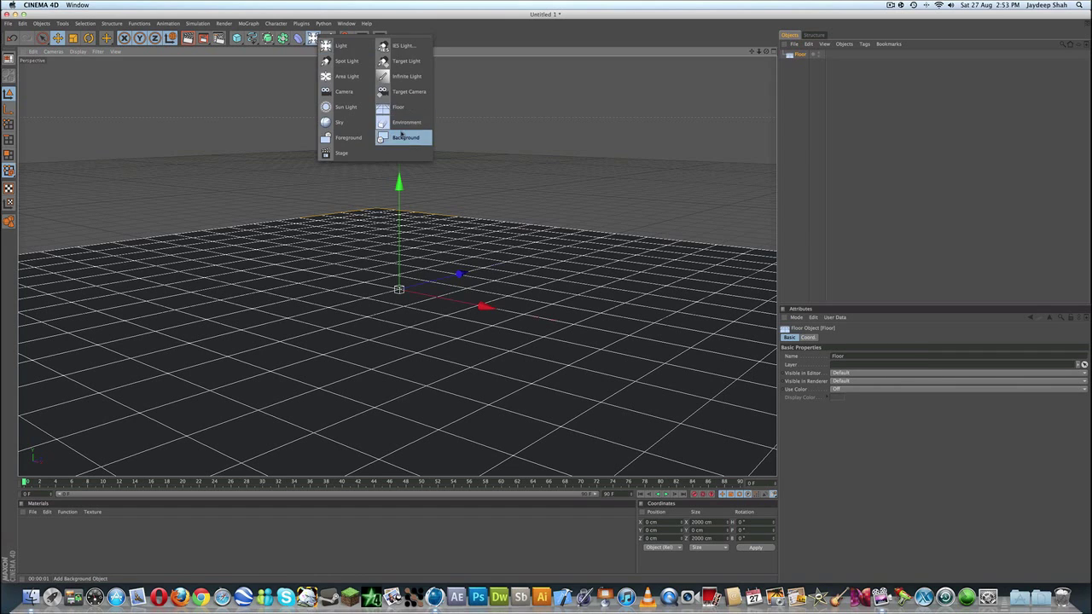
{"action": "left_click", "coordinate": [402, 133]}
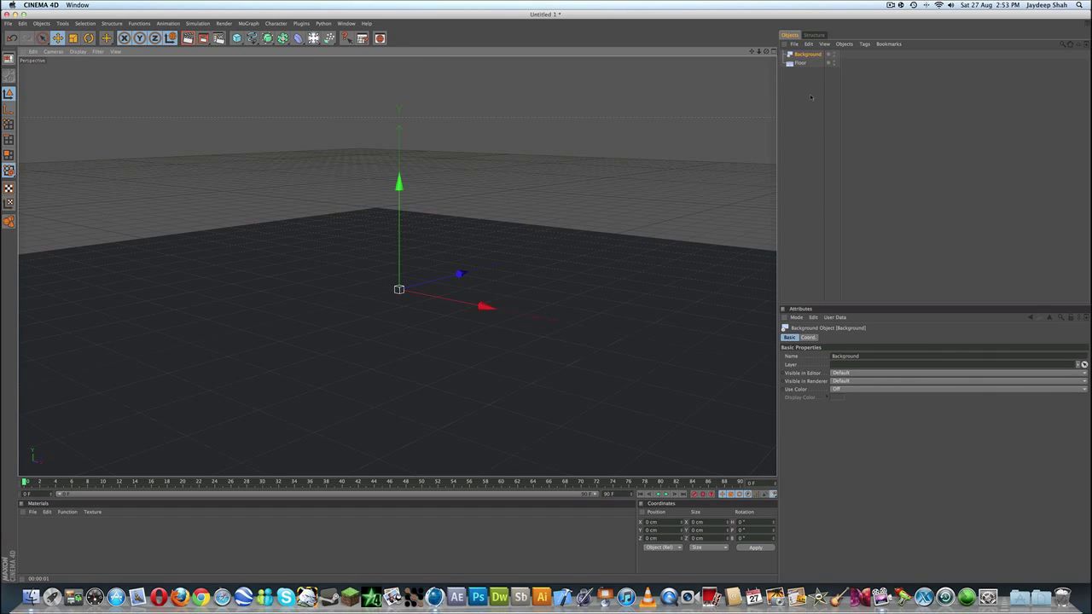
Step: Apply a Compositing tag to both the Background and the Floor objects
{"action": "left_click_drag", "start_coordinate": [816, 82], "coordinate": [796, 55]}
{"action": "right_click", "coordinate": [798, 56]}
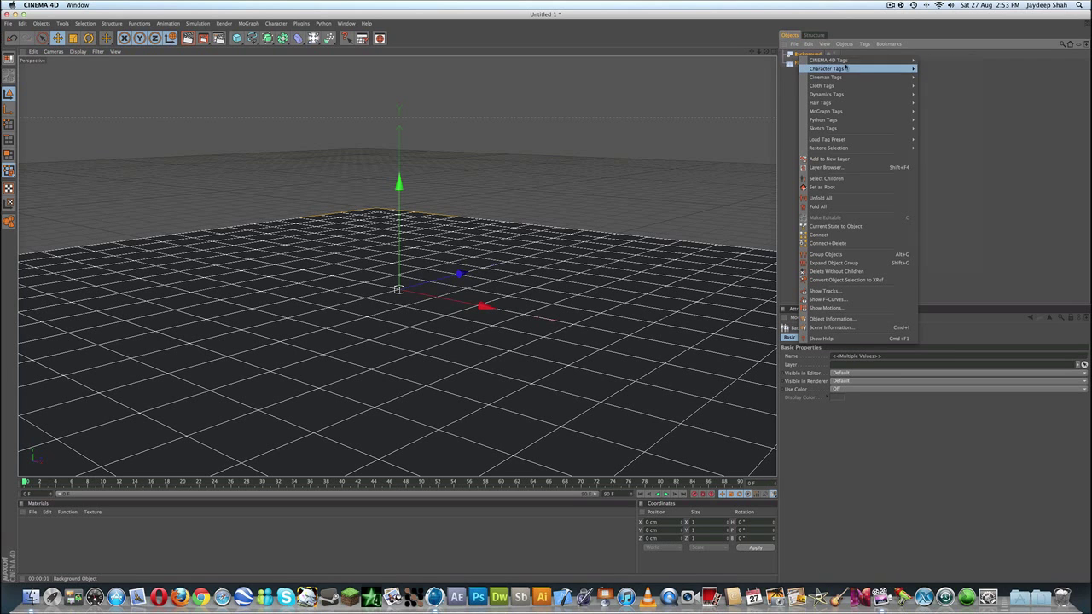
{"action": "mouse_move", "coordinate": [892, 60]}
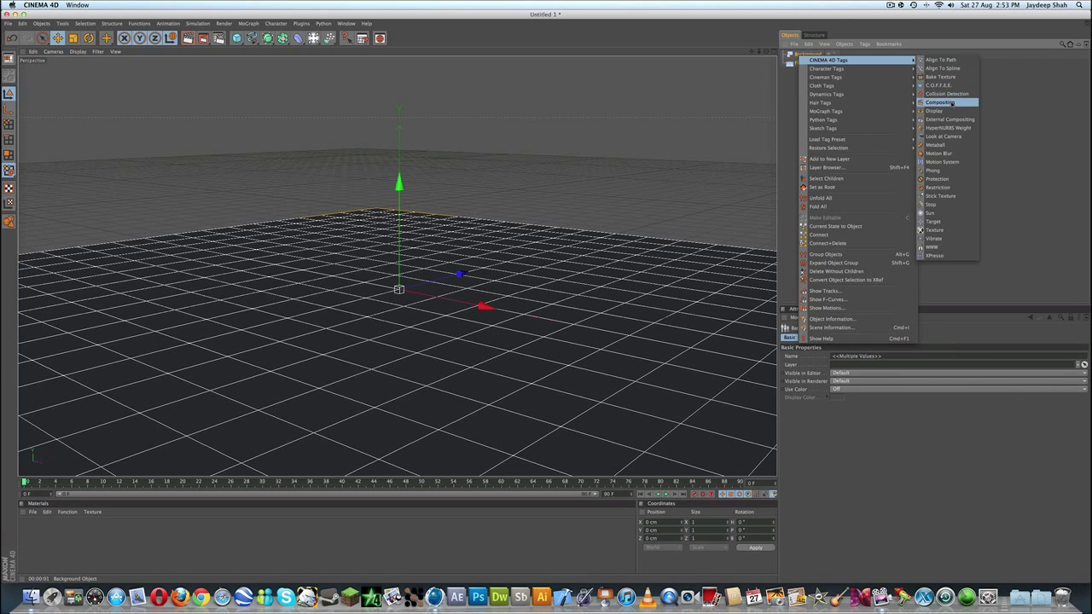
{"action": "left_click", "coordinate": [949, 103]}
{"action": "left_click", "coordinate": [810, 106]}
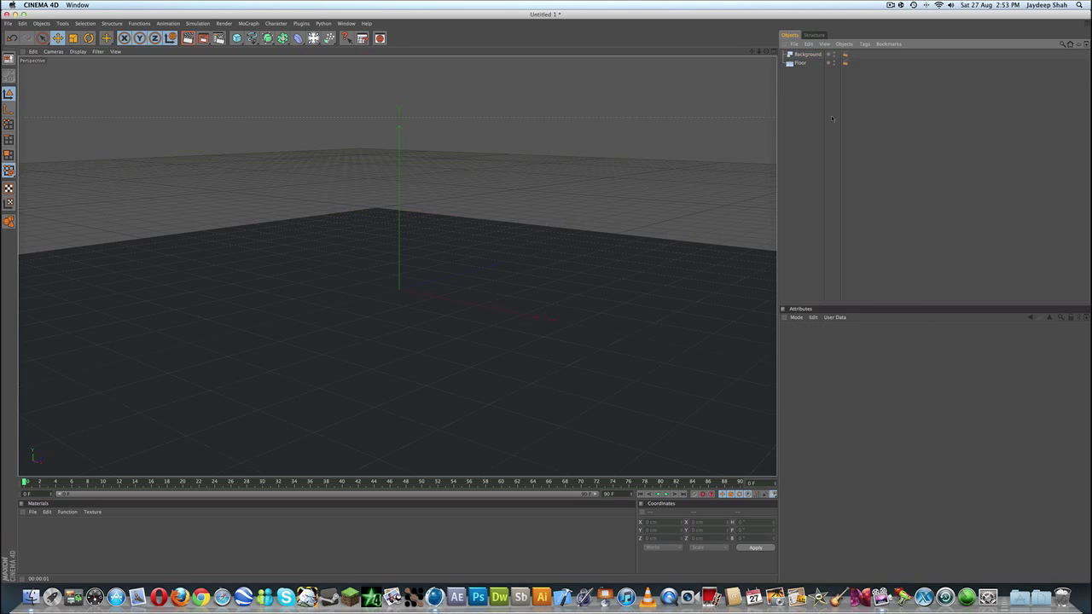
Step: Render the perspective view to check the horizon between the floor and the background
{"action": "left_click_drag", "start_coordinate": [766, 52], "coordinate": [765, 45]}
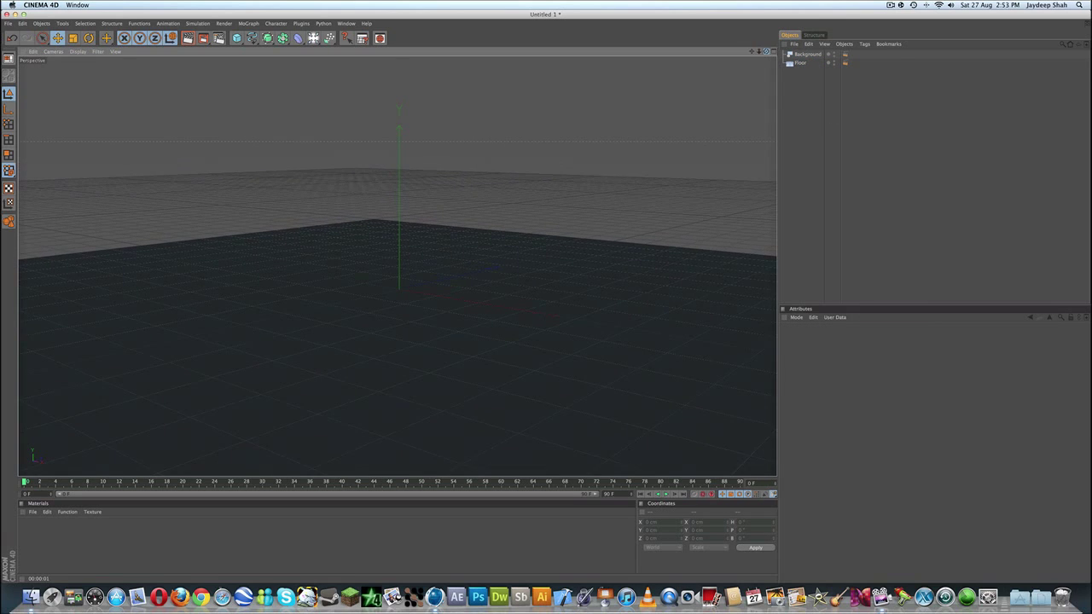
{"action": "left_click", "coordinate": [187, 39]}
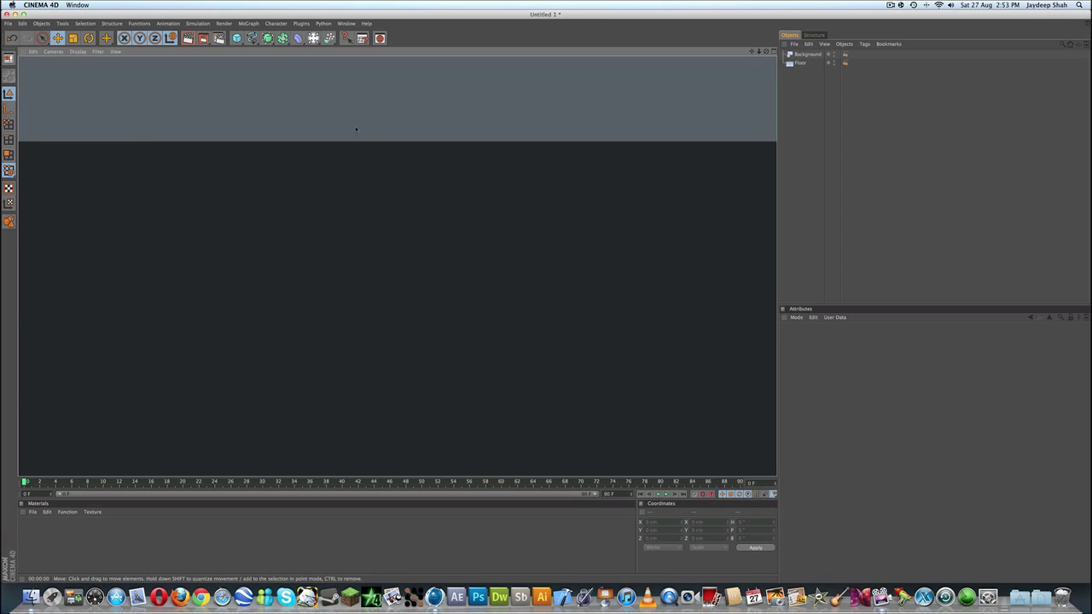
{"action": "left_click", "coordinate": [471, 135]}
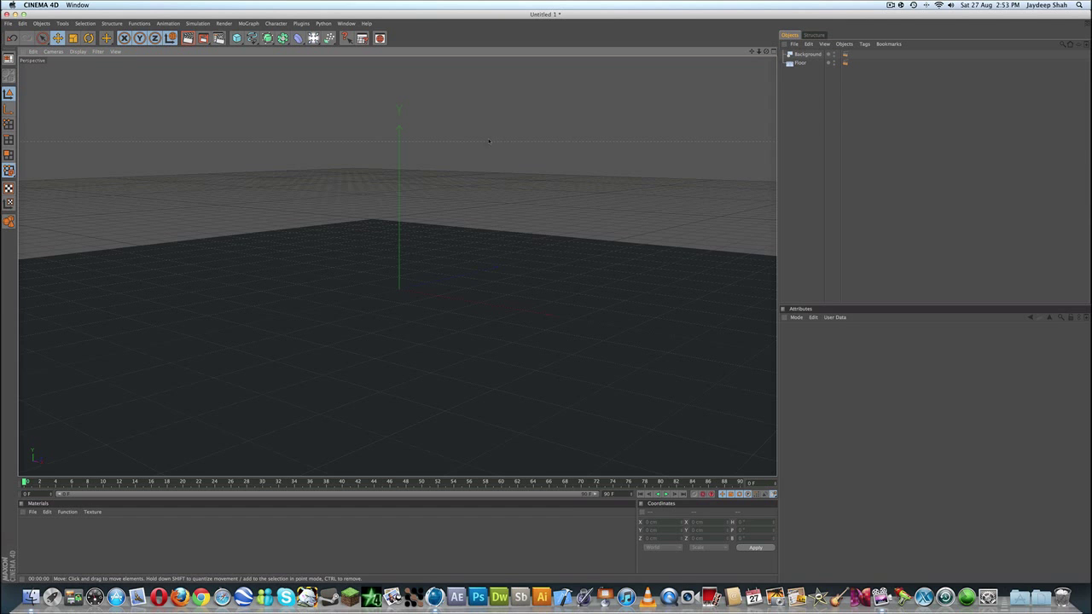
Step: Enable Compositing Background on the Compositing tags of both the Floor and the Background
{"action": "left_click_drag", "start_coordinate": [767, 51], "coordinate": [777, 71]}
{"action": "left_click", "coordinate": [845, 64]}
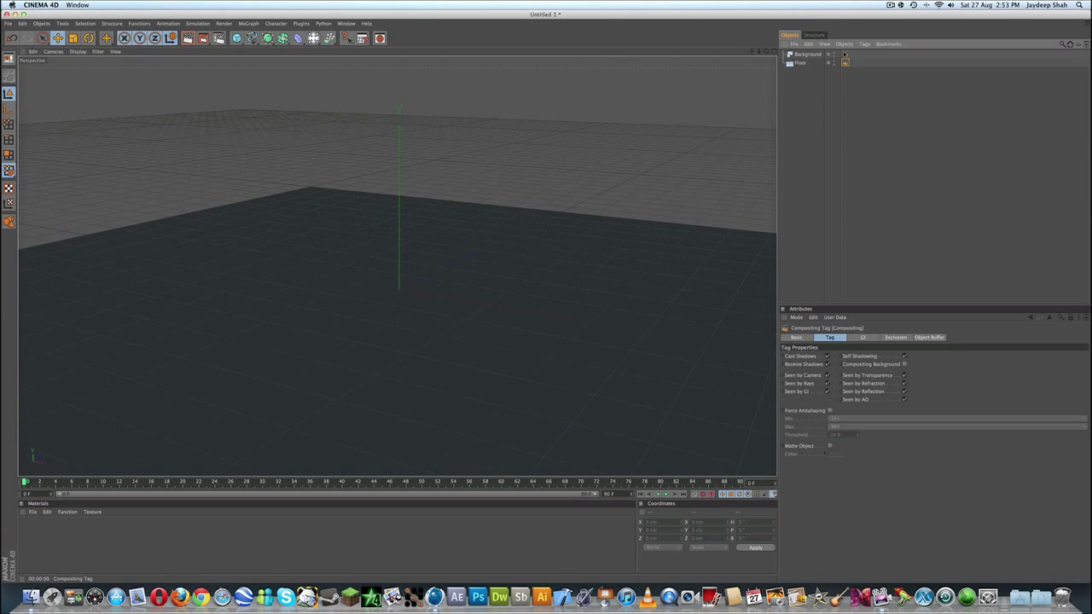
{"action": "left_click", "coordinate": [845, 53], "text": "shift"}
{"action": "left_click", "coordinate": [904, 365]}
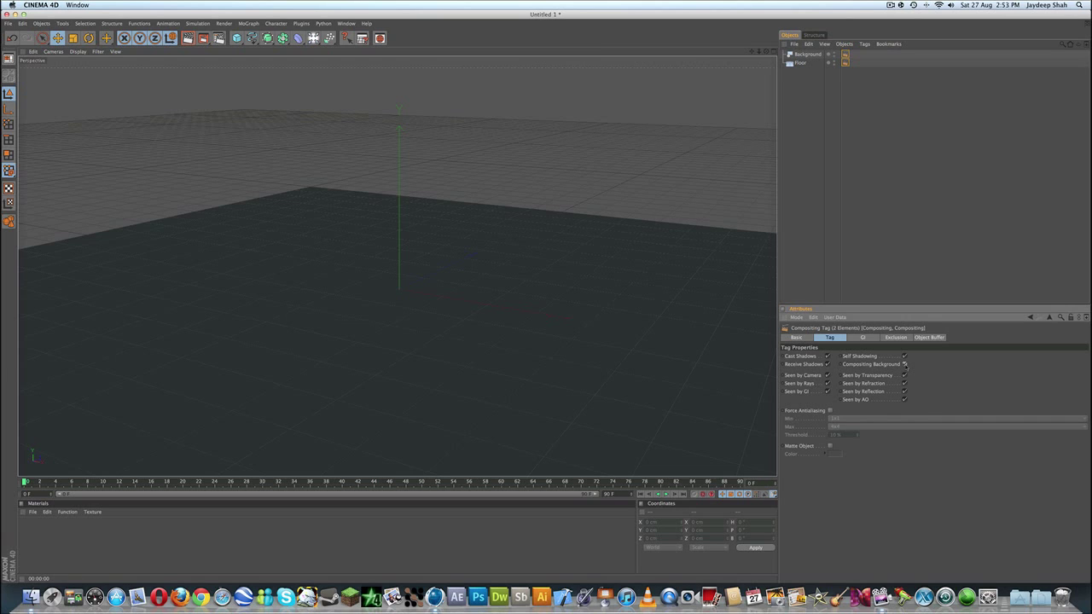
{"action": "left_click", "coordinate": [823, 289]}
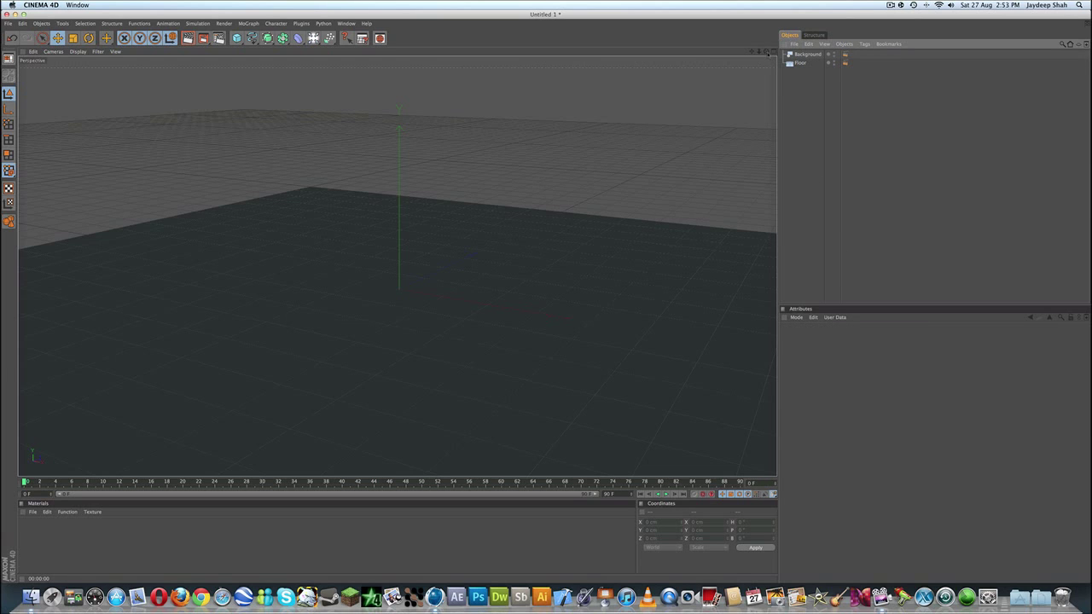
Step: Render the perspective view again to check how the floor blends with the background
{"action": "left_click_drag", "start_coordinate": [767, 52], "coordinate": [766, 43]}
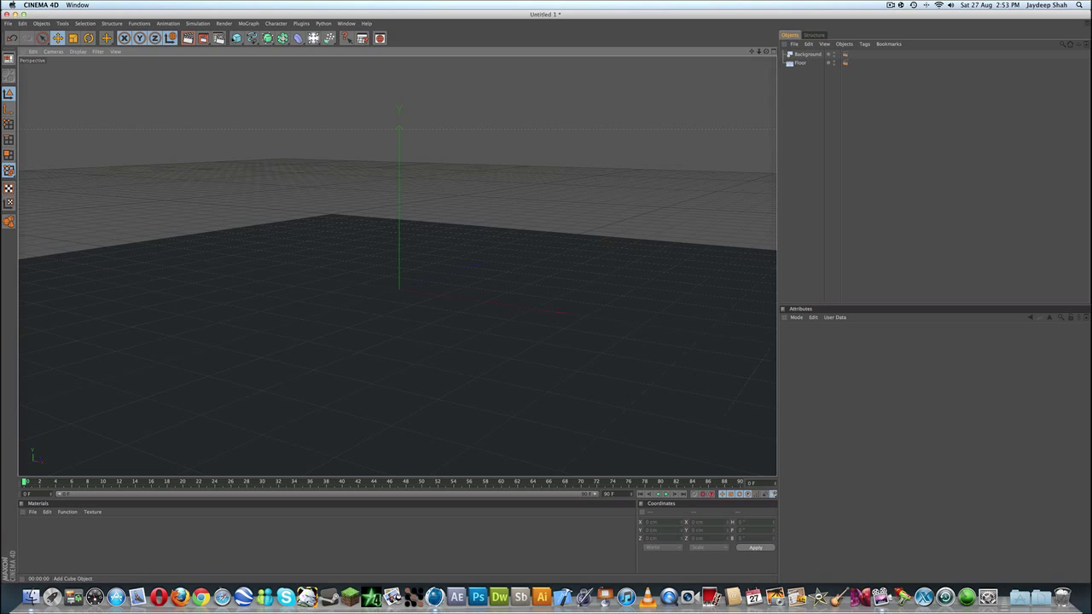
{"action": "left_click", "coordinate": [188, 37]}
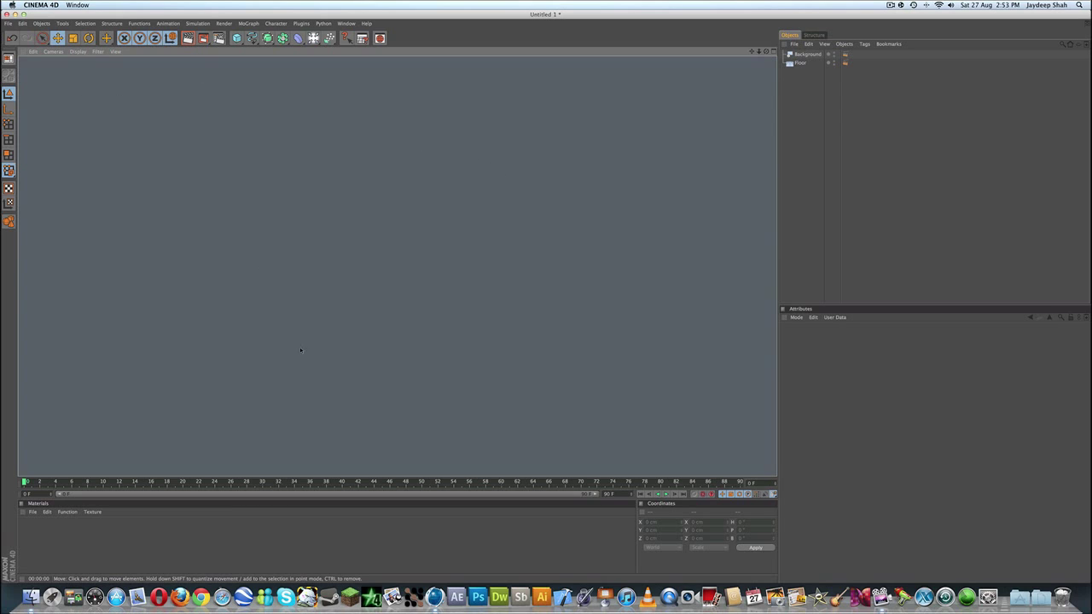
{"action": "left_click", "coordinate": [559, 189]}
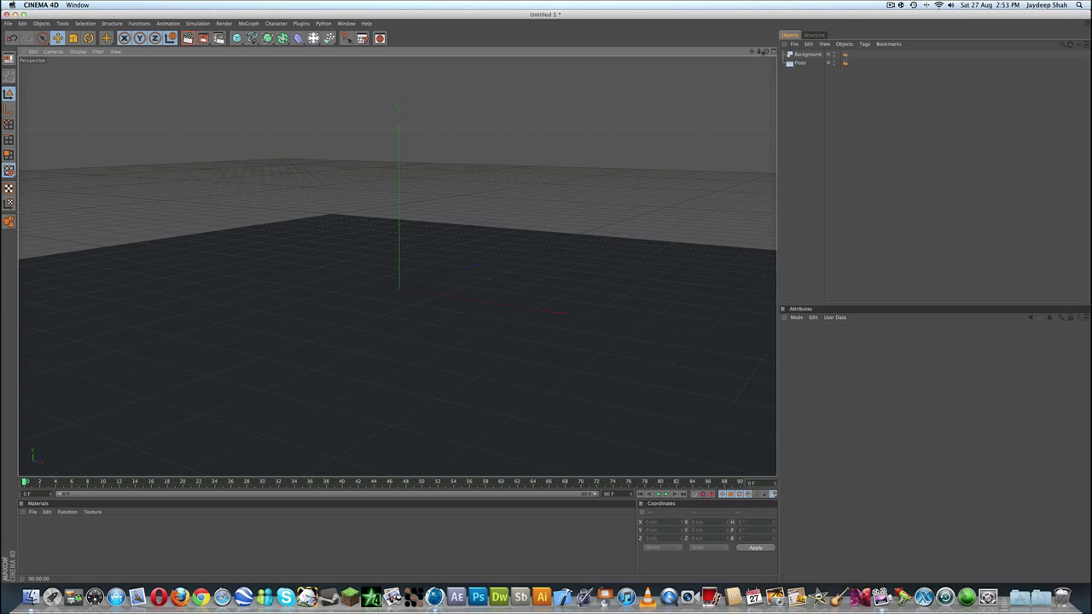
Step: Add a sphere about 174.5 cm across and raise it to about 98 cm in Y above the floor
{"action": "left_click_drag", "start_coordinate": [767, 51], "coordinate": [725, 56]}
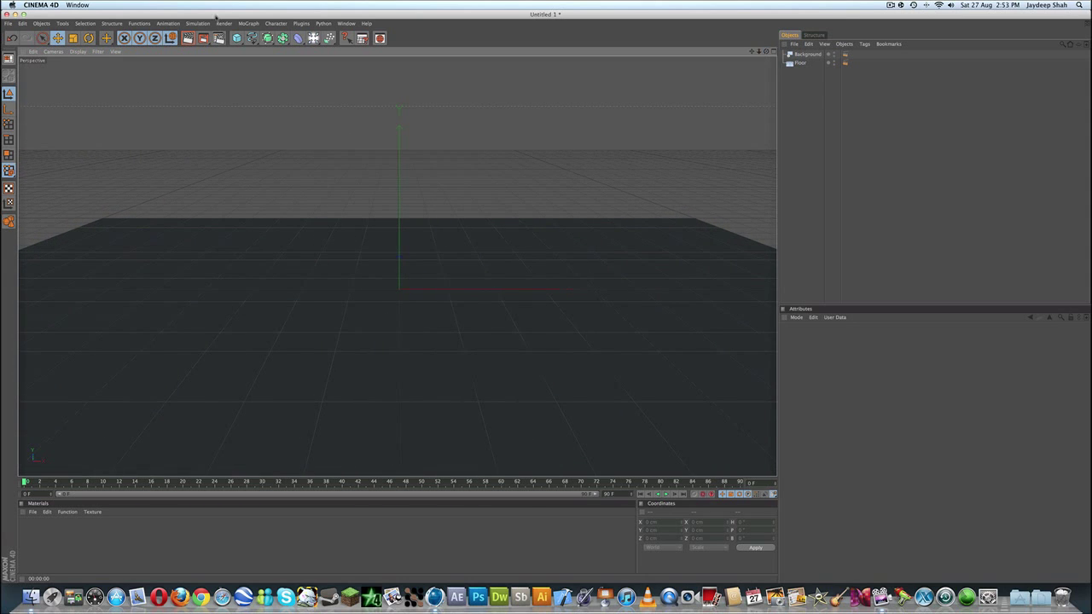
{"action": "left_click_drag", "start_coordinate": [237, 37], "coordinate": [294, 46]}
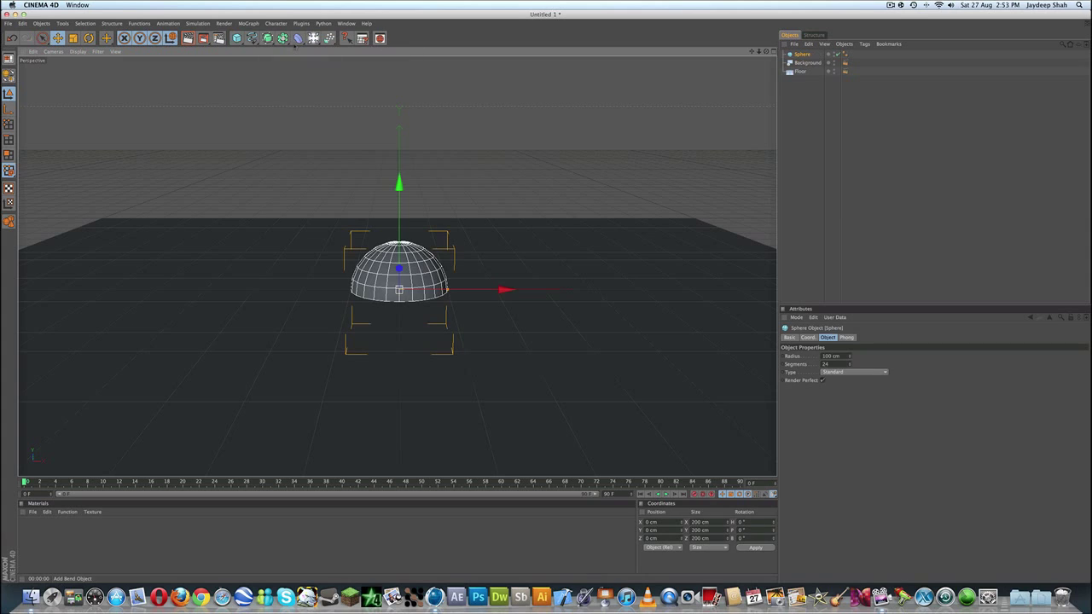
{"action": "key", "text": "r"}
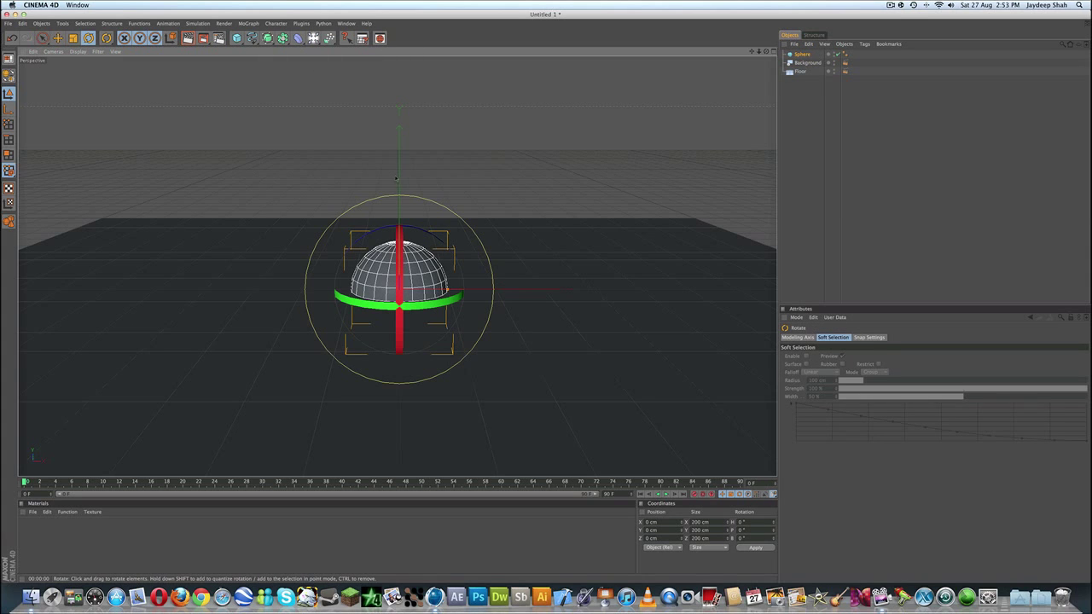
{"action": "key", "text": "t"}
{"action": "left_click_drag", "start_coordinate": [396, 203], "coordinate": [399, 135]}
{"action": "key", "text": "e"}
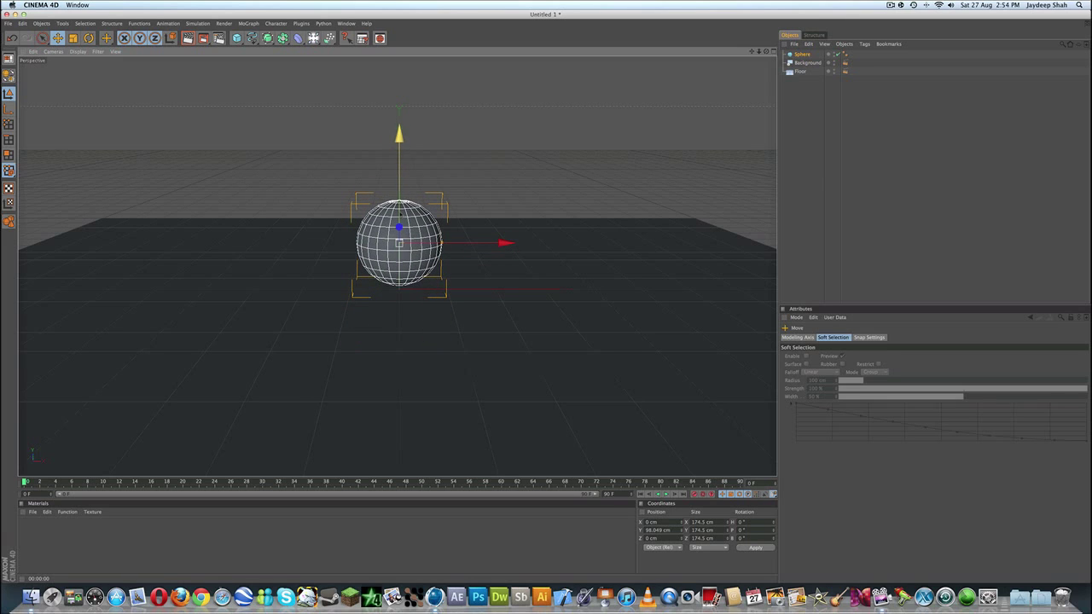
Step: Create a new material and turn off its Specular channel in the Material Editor
{"action": "double_click", "coordinate": [153, 539]}
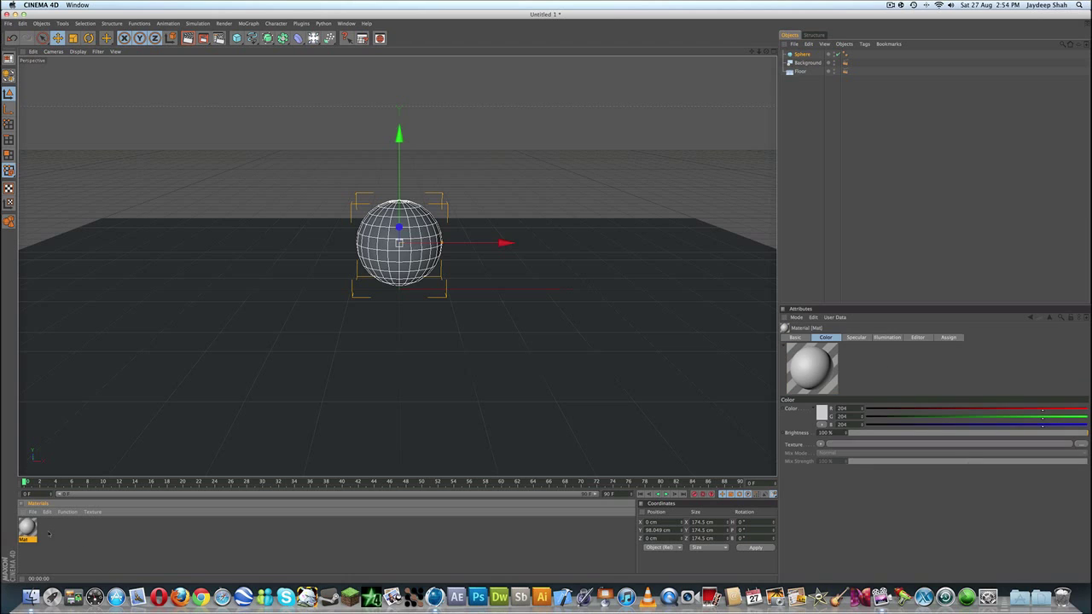
{"action": "double_click", "coordinate": [31, 531]}
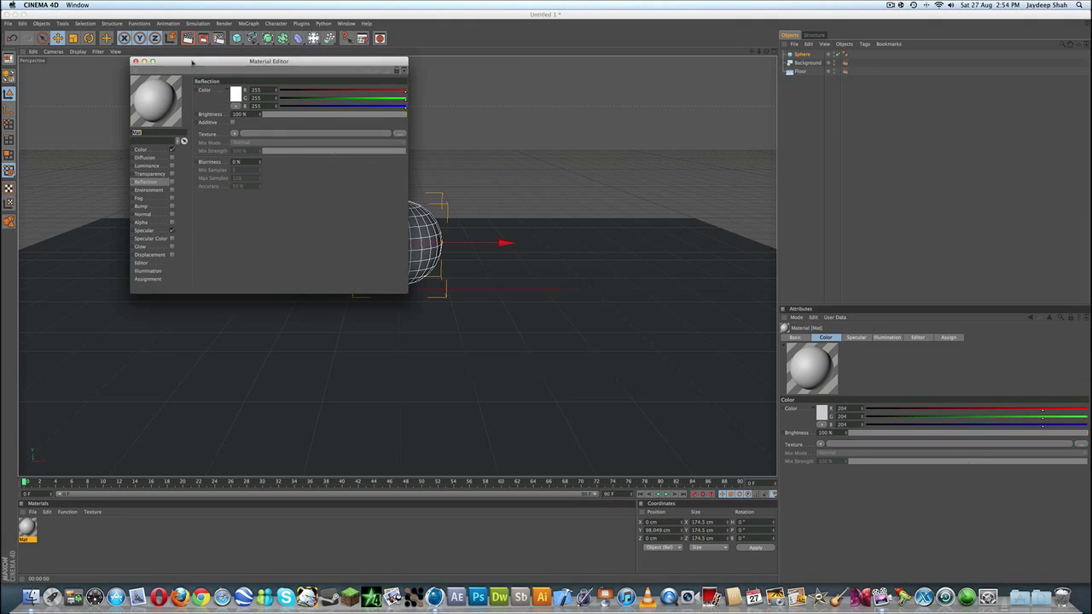
{"action": "left_click_drag", "start_coordinate": [189, 59], "coordinate": [368, 105]}
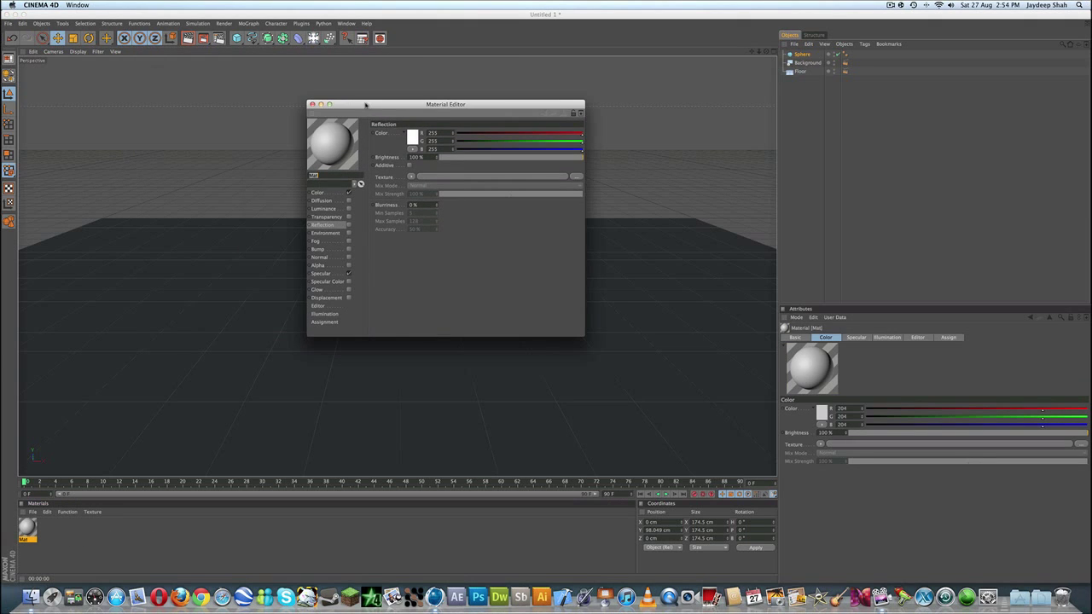
{"action": "left_click", "coordinate": [348, 273]}
Step: Set the material's Color channel to red with RGB 208, 0, 0
{"action": "left_click", "coordinate": [323, 193]}
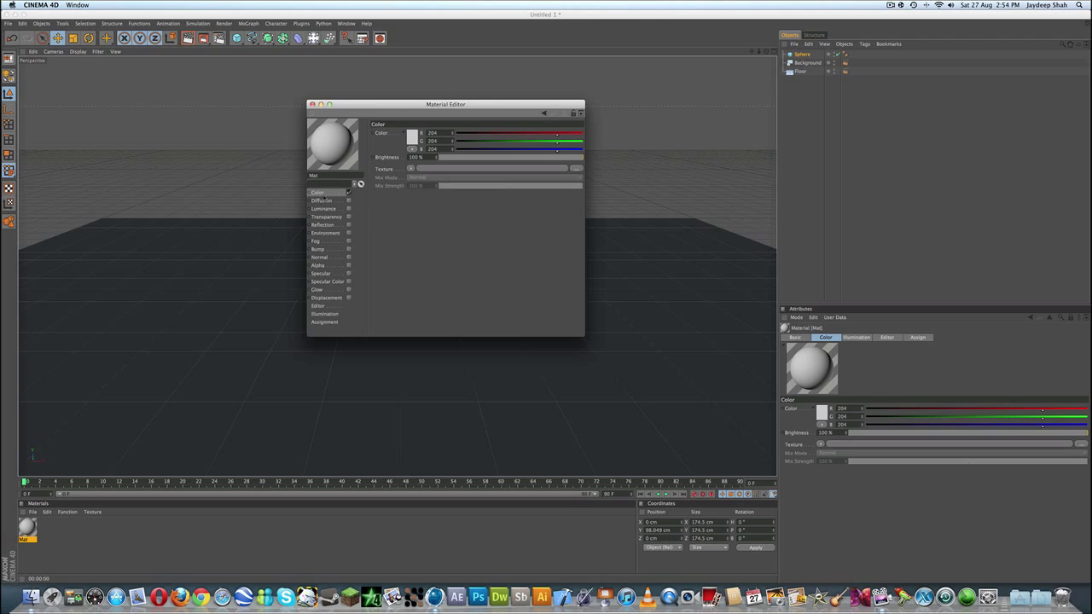
{"action": "double_click", "coordinate": [413, 141]}
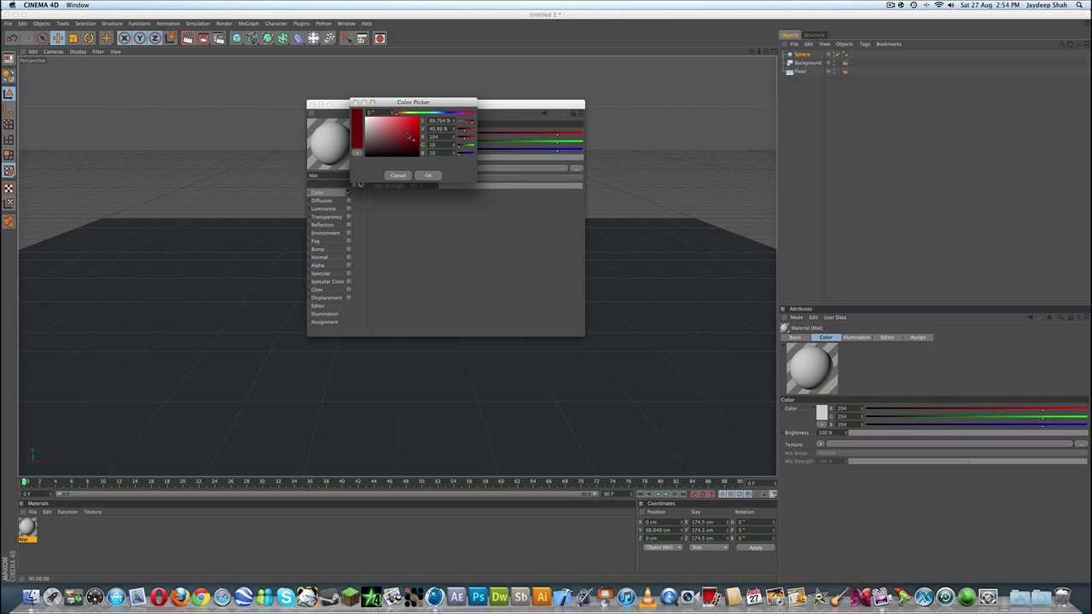
{"action": "left_click_drag", "start_coordinate": [414, 128], "coordinate": [420, 126]}
{"action": "left_click", "coordinate": [428, 175]}
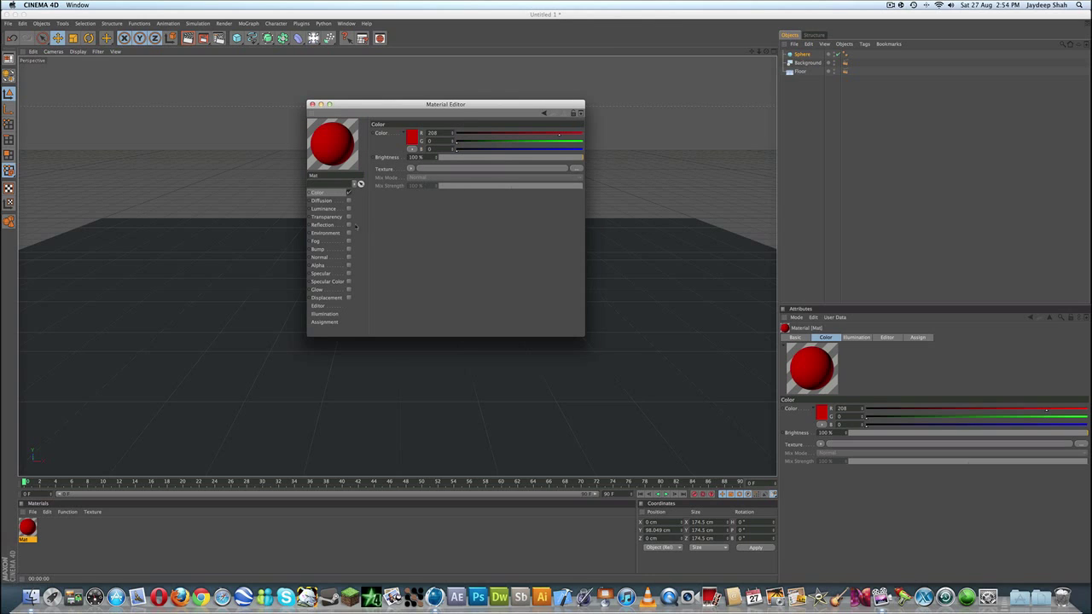
Step: Enable the material's Reflection channel and set its brightness to 15%
{"action": "left_click", "coordinate": [328, 224]}
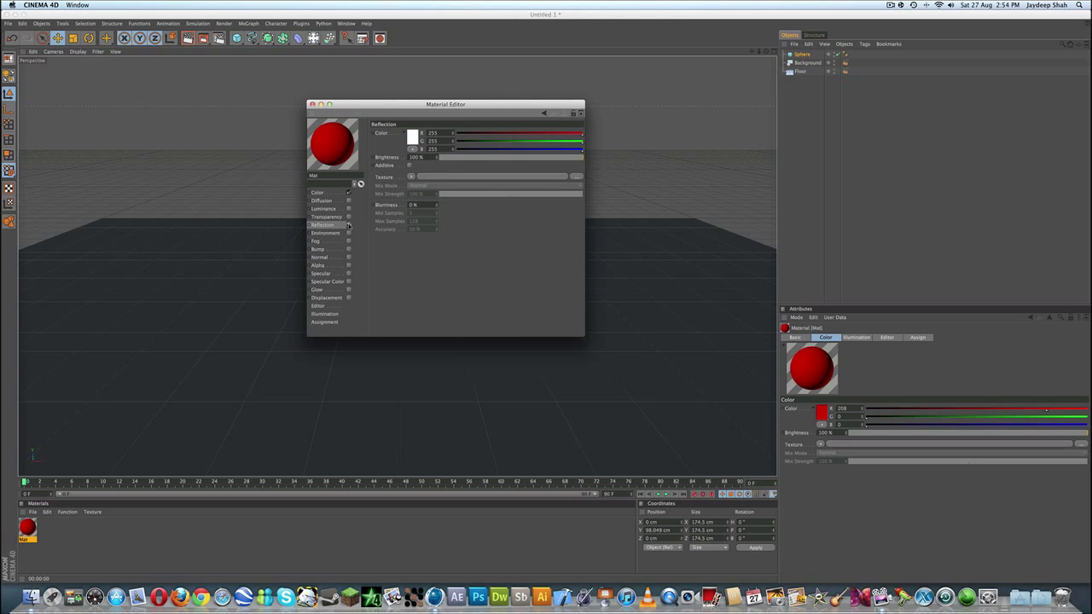
{"action": "left_click", "coordinate": [349, 225]}
{"action": "left_click", "coordinate": [452, 158]}
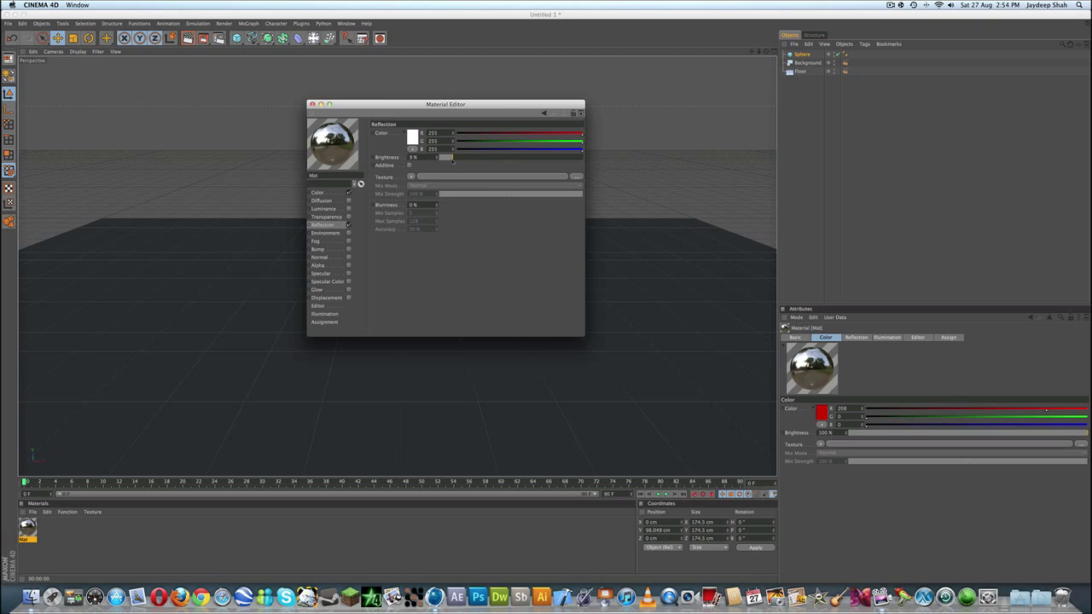
{"action": "left_click_drag", "start_coordinate": [453, 159], "coordinate": [460, 165]}
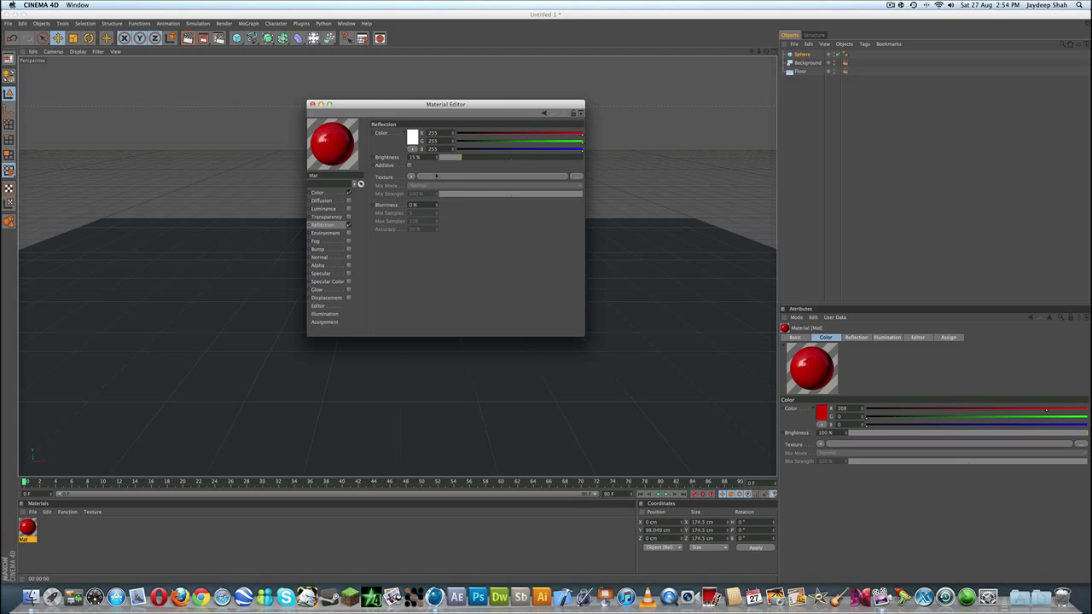
Step: Assign a Fresnel texture to the Reflection channel and set its mix strength to 20%
{"action": "left_click", "coordinate": [411, 178]}
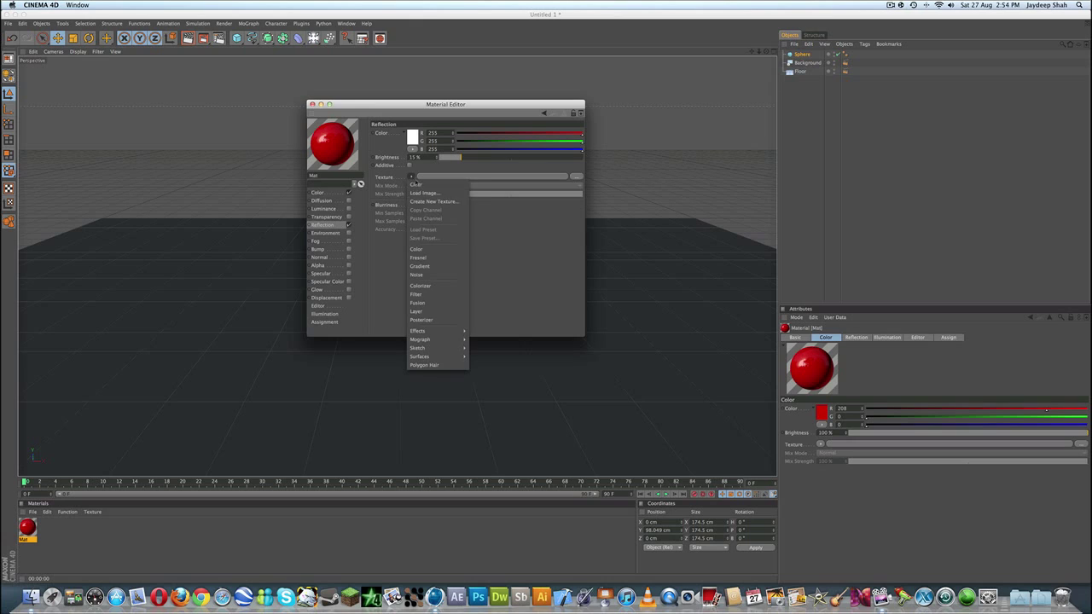
{"action": "left_click", "coordinate": [442, 258]}
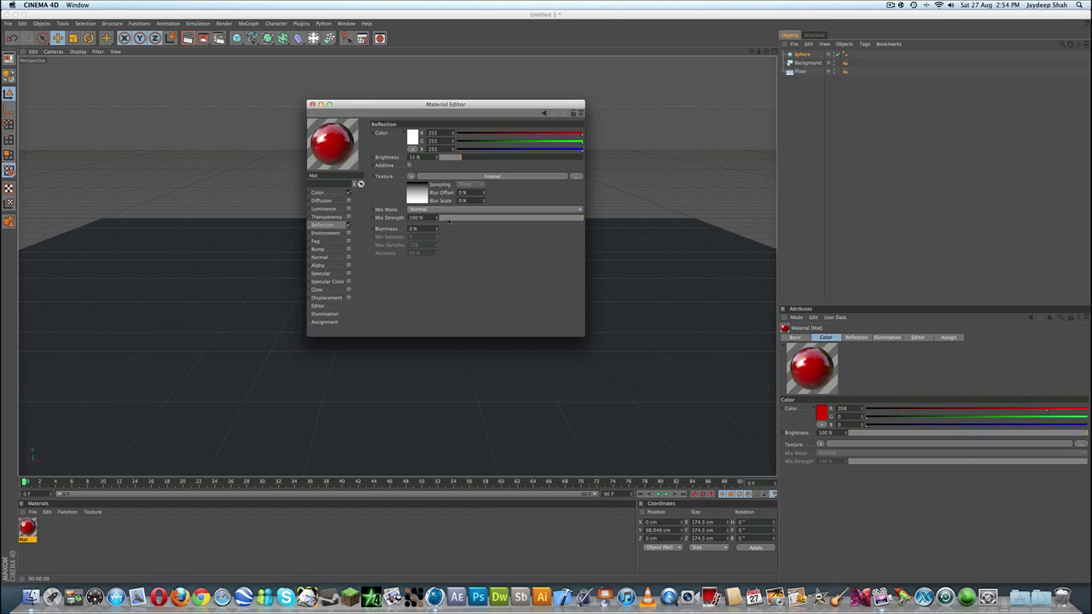
{"action": "left_click_drag", "start_coordinate": [450, 220], "coordinate": [466, 231]}
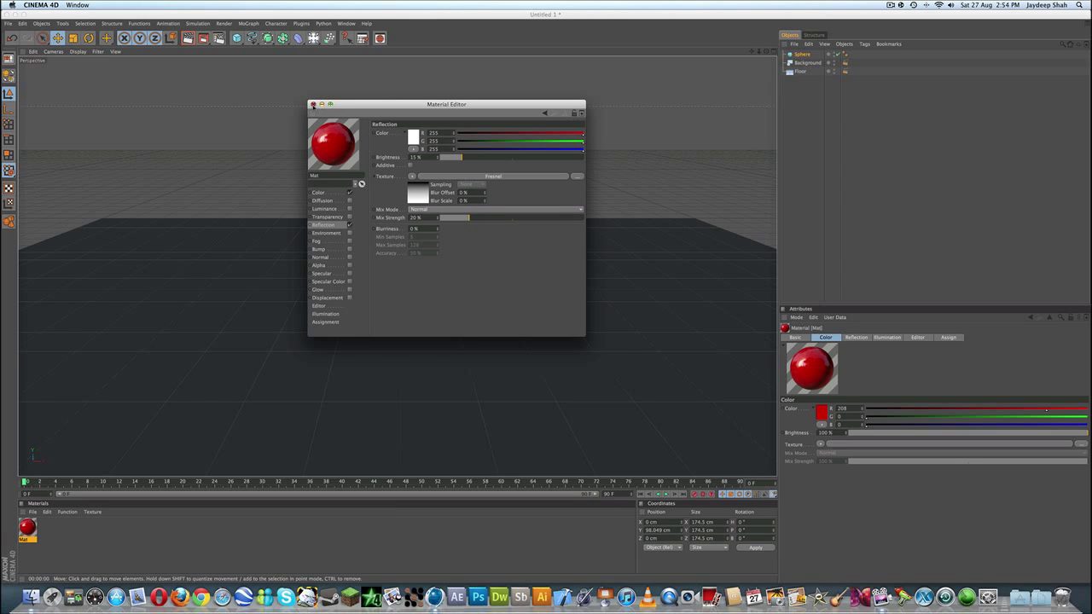
Step: Apply the red material to the sphere and render the viewport to preview it
{"action": "left_click", "coordinate": [313, 104]}
{"action": "left_click_drag", "start_coordinate": [193, 416], "coordinate": [378, 266]}
{"action": "left_click_drag", "start_coordinate": [355, 153], "coordinate": [355, 154]}
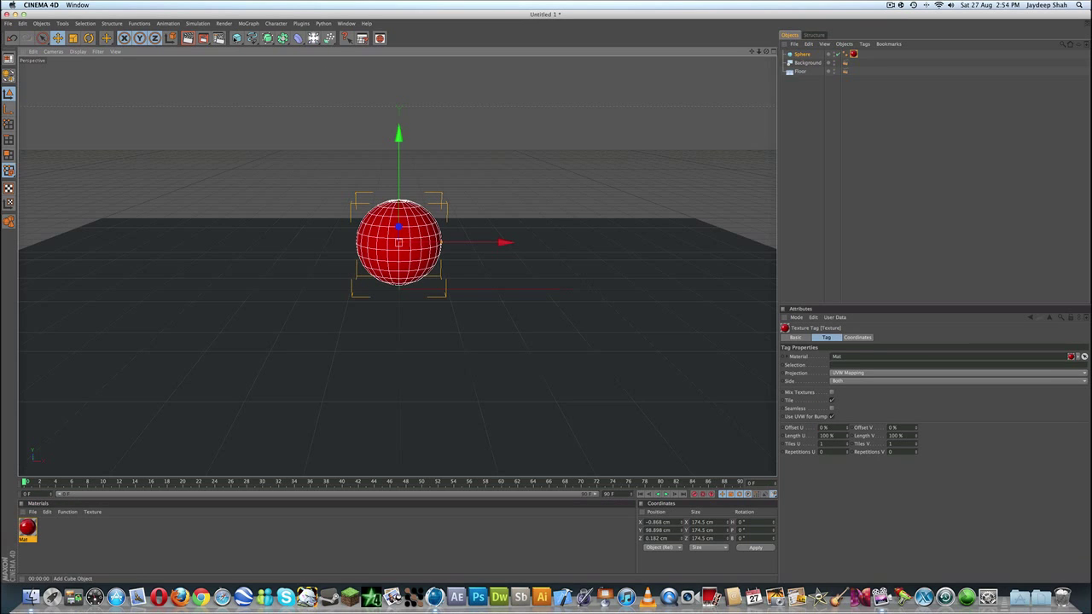
{"action": "left_click", "coordinate": [188, 37]}
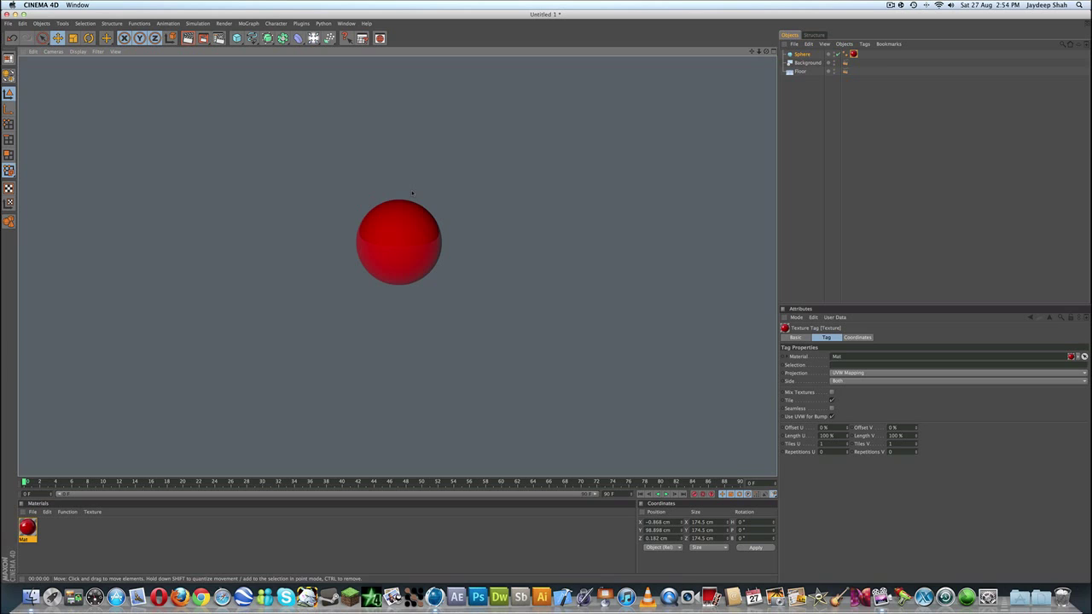
{"action": "left_click", "coordinate": [403, 180]}
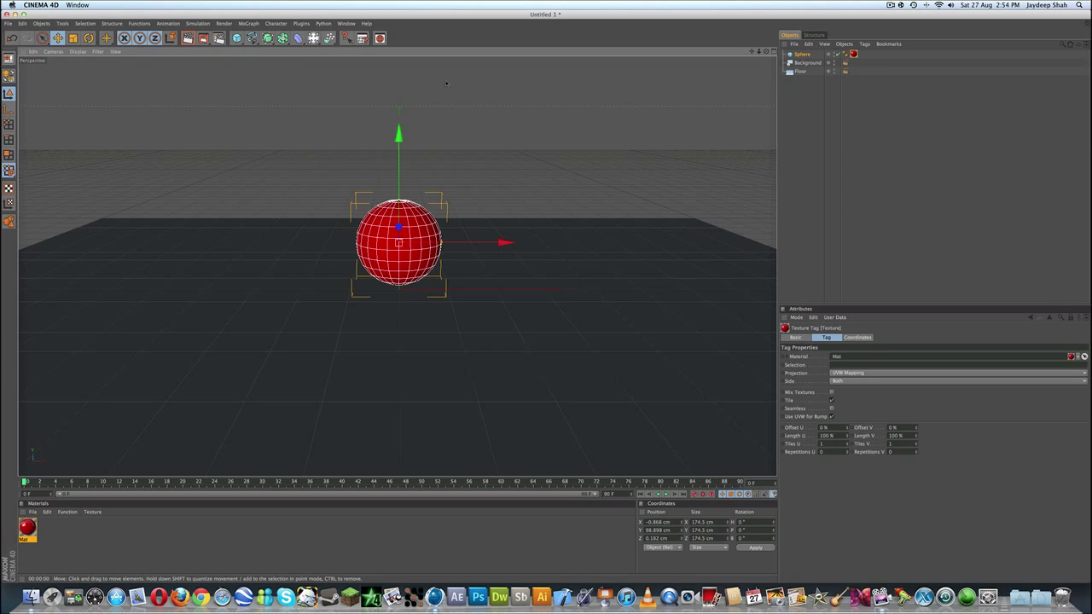
{"action": "left_click", "coordinate": [254, 126]}
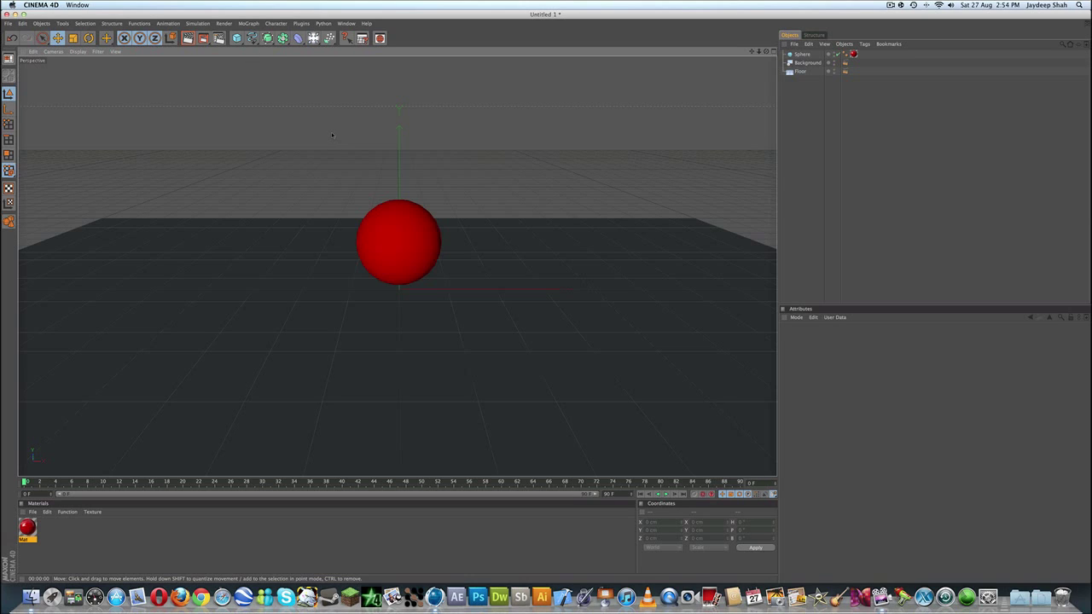
Step: Lower the sphere onto the floor, to a Y position of about 88 cm
{"action": "left_click", "coordinate": [313, 37]}
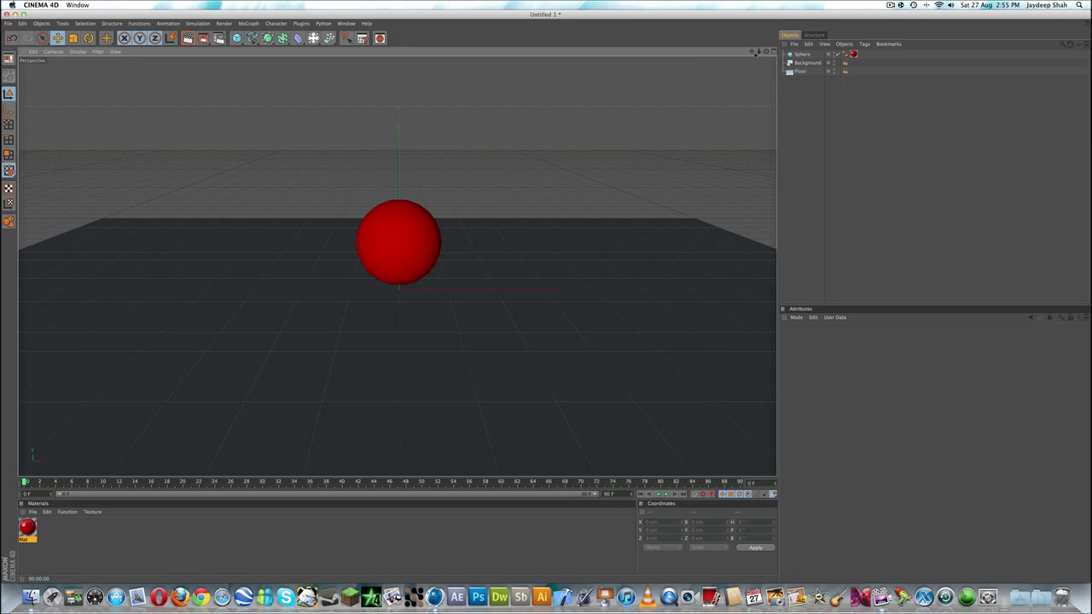
{"action": "left_click_drag", "start_coordinate": [767, 52], "coordinate": [821, 70]}
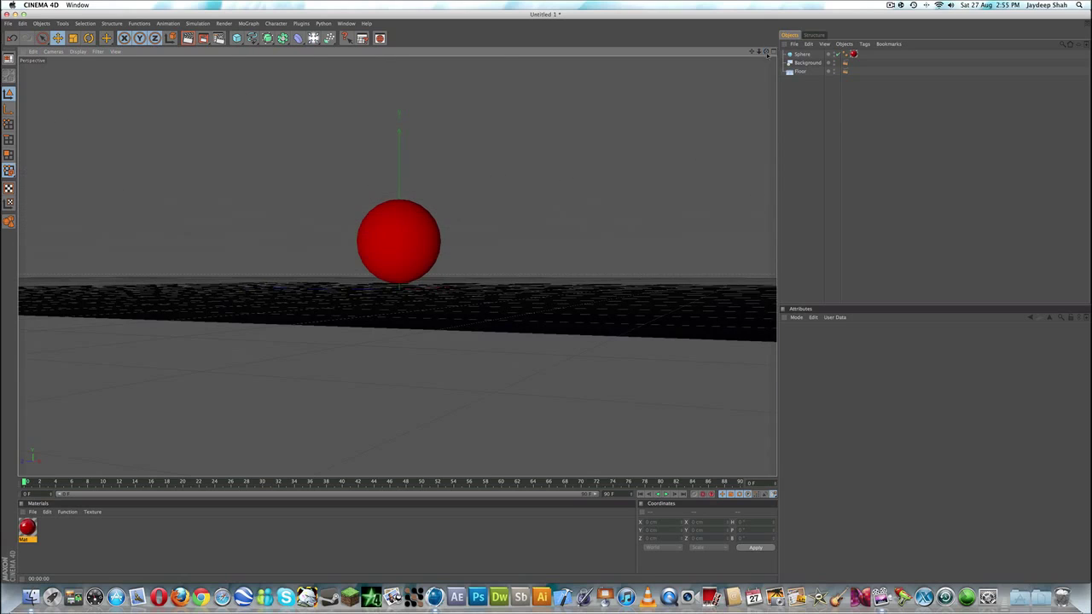
{"action": "left_click", "coordinate": [385, 254]}
{"action": "left_click_drag", "start_coordinate": [399, 135], "coordinate": [399, 141]}
{"action": "mouse_move", "coordinate": [767, 52]}
{"action": "left_mouse_down"}
{"action": "mouse_move", "coordinate": [702, 70]}
{"action": "mouse_move", "coordinate": [765, 42]}
{"action": "mouse_move", "coordinate": [752, 52]}
{"action": "left_mouse_up"}
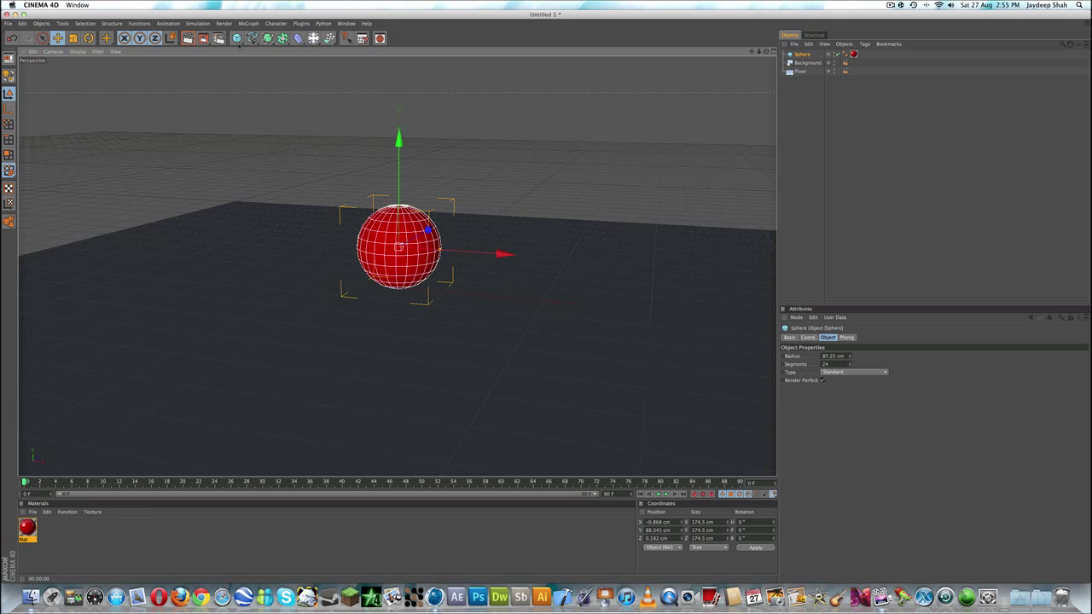
Step: Add a plane and raise it above the sphere to a Y position of about 207 cm
{"action": "left_click_drag", "start_coordinate": [237, 39], "coordinate": [314, 61]}
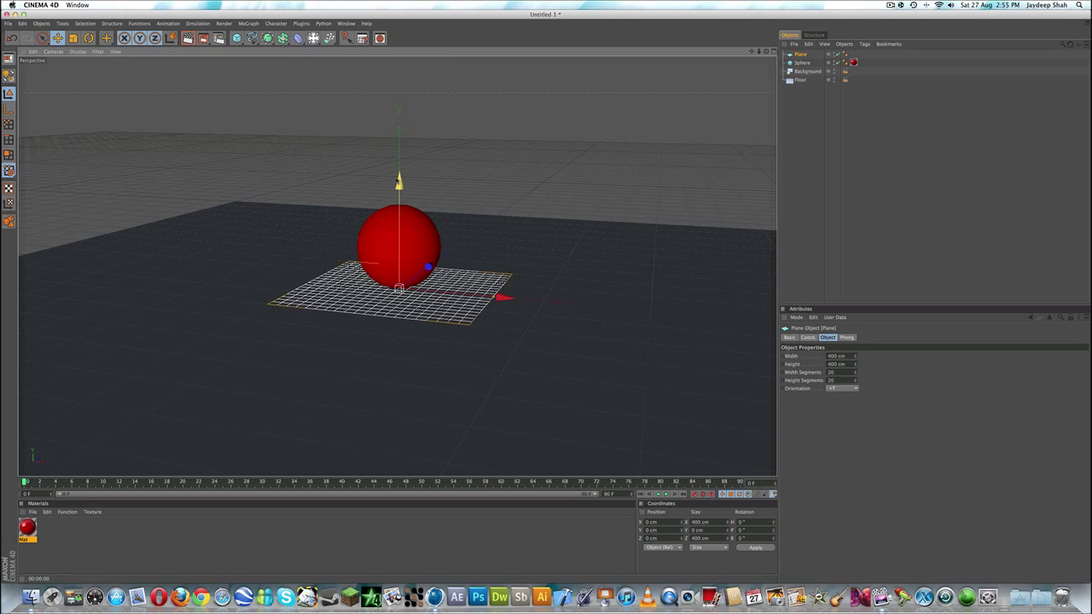
{"action": "left_click_drag", "start_coordinate": [399, 175], "coordinate": [398, 80]}
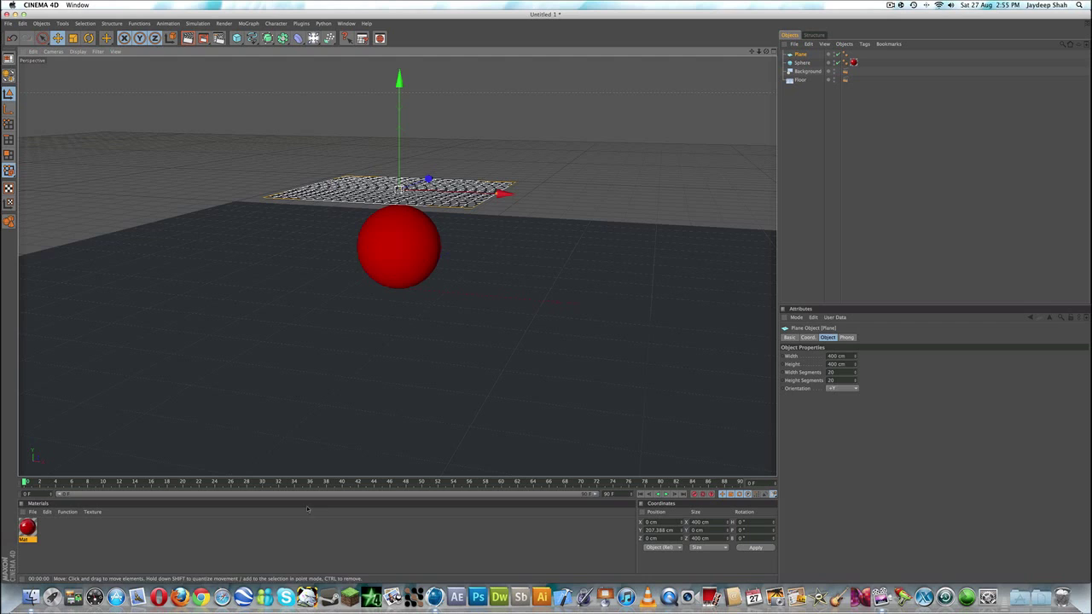
Step: Create a second material and turn off its Specular channel
{"action": "double_click", "coordinate": [211, 535]}
{"action": "double_click", "coordinate": [27, 527]}
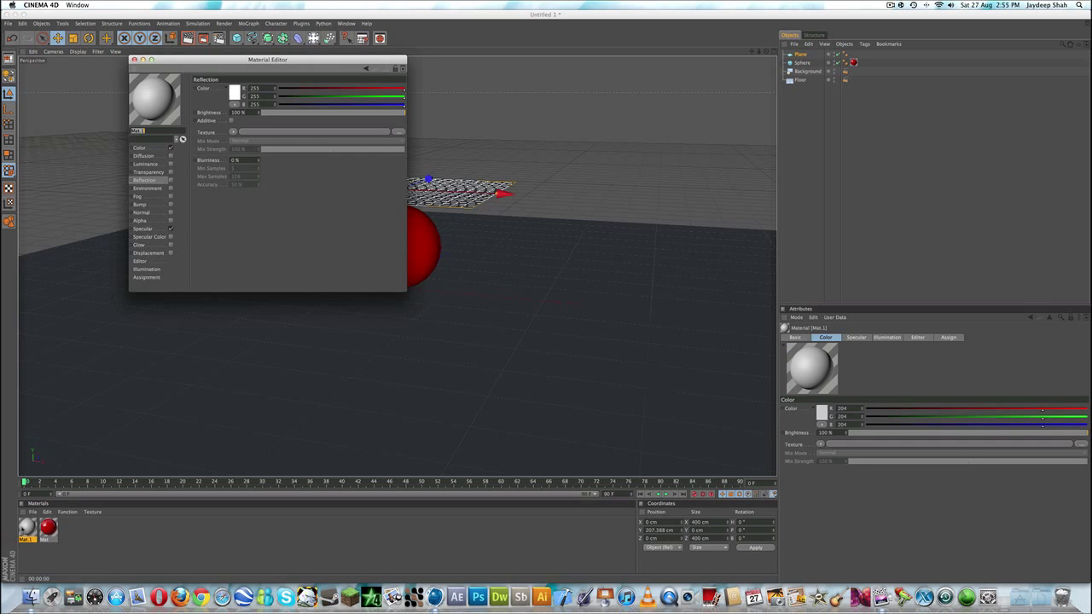
{"action": "left_click", "coordinate": [170, 229]}
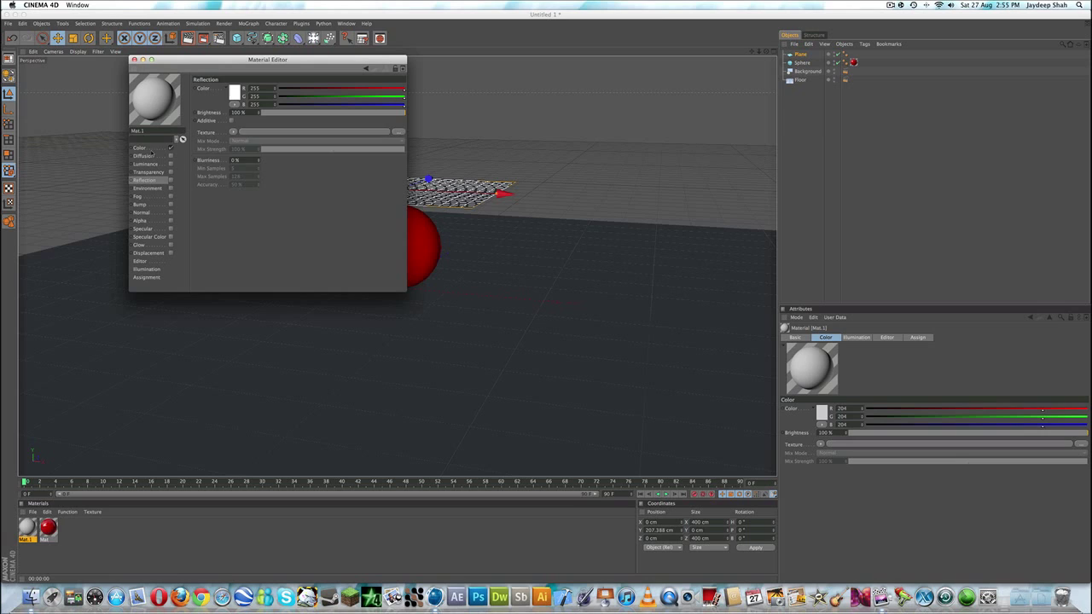
Step: Set the new material's Color channel to pure white with RGB 255, 255, 255
{"action": "left_click", "coordinate": [143, 149]}
{"action": "left_click", "coordinate": [233, 93]}
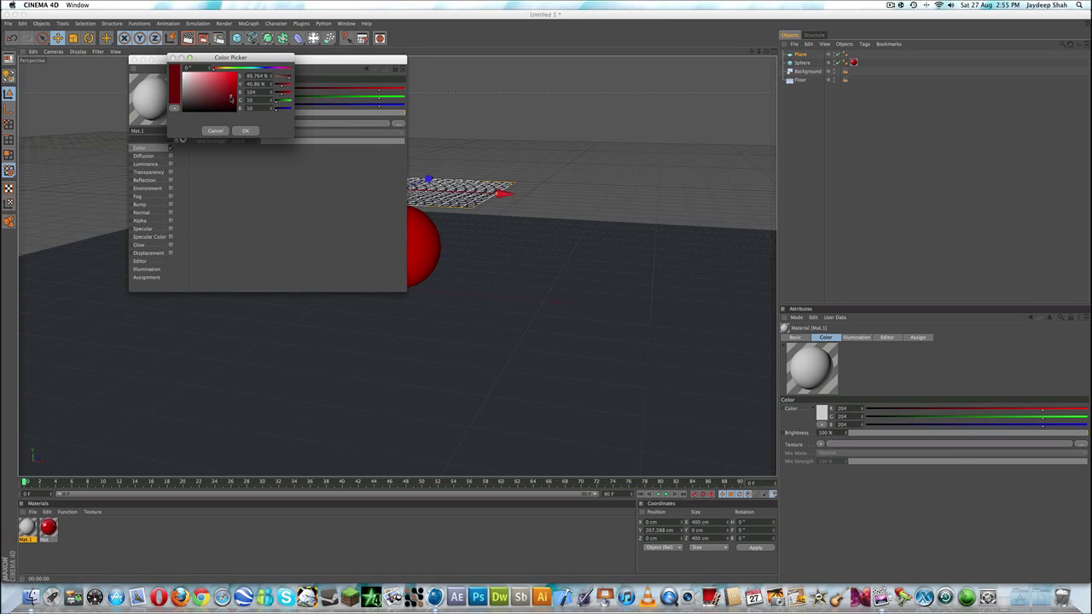
{"action": "left_click", "coordinate": [196, 82]}
{"action": "left_click_drag", "start_coordinate": [196, 83], "coordinate": [181, 72]}
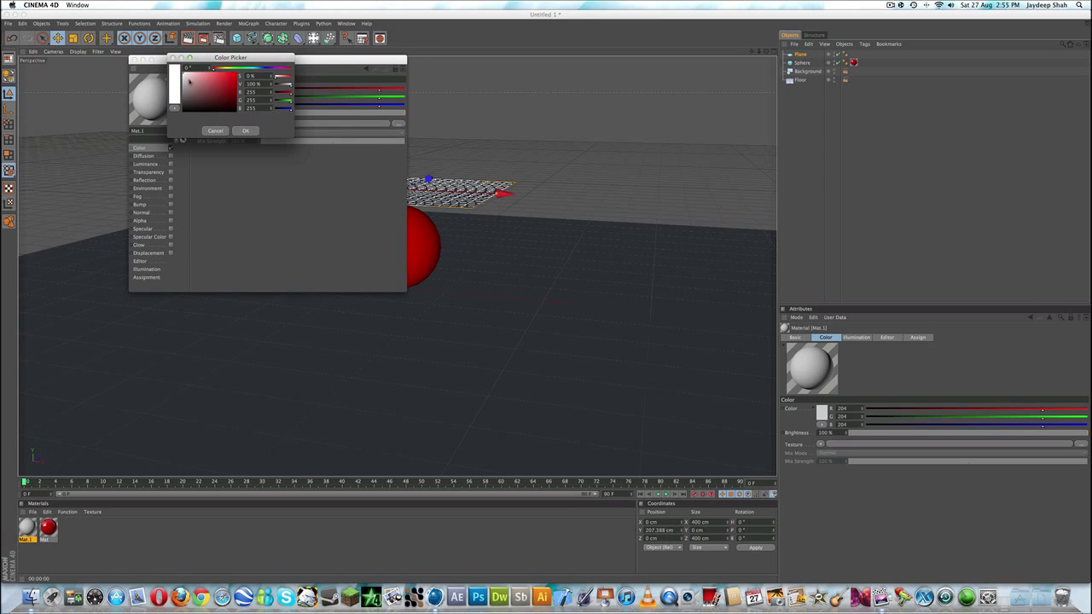
{"action": "left_click", "coordinate": [244, 130]}
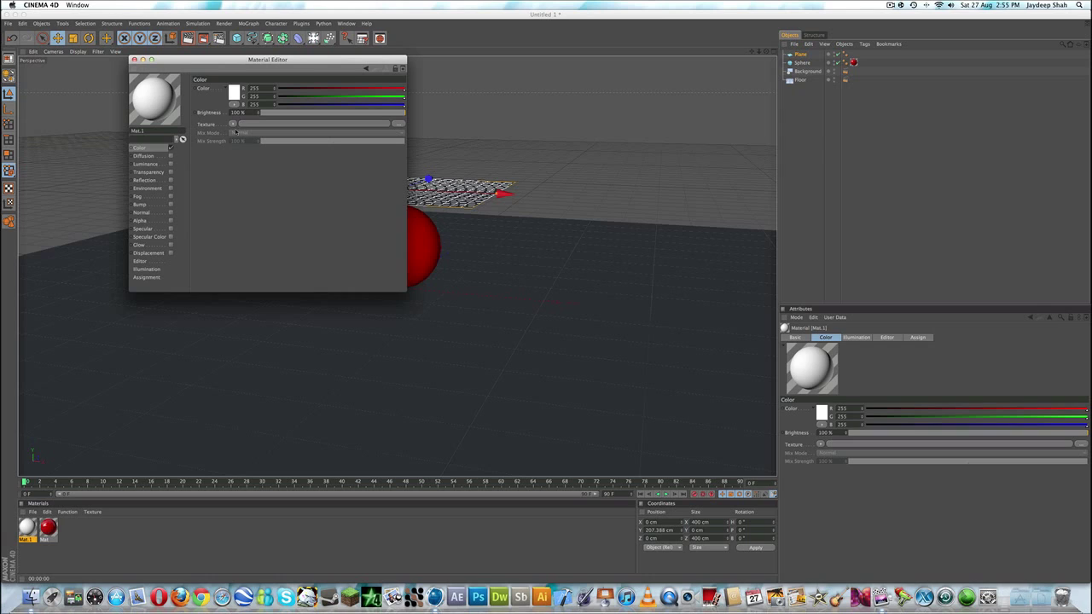
Step: Enable the white material's Luminance channel and change its brightness
{"action": "left_click", "coordinate": [163, 164]}
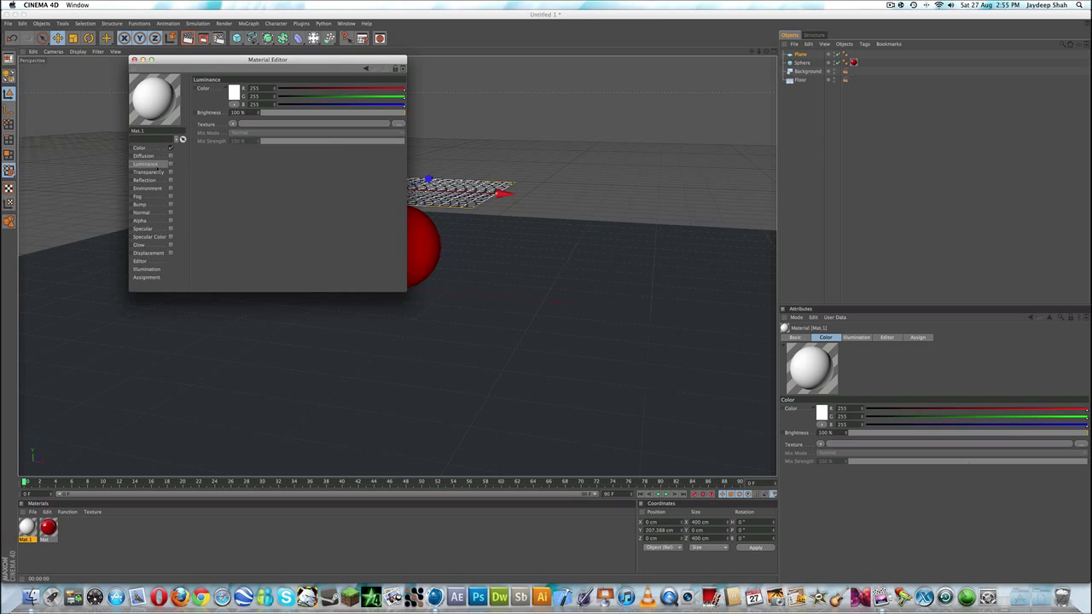
{"action": "left_click", "coordinate": [171, 165]}
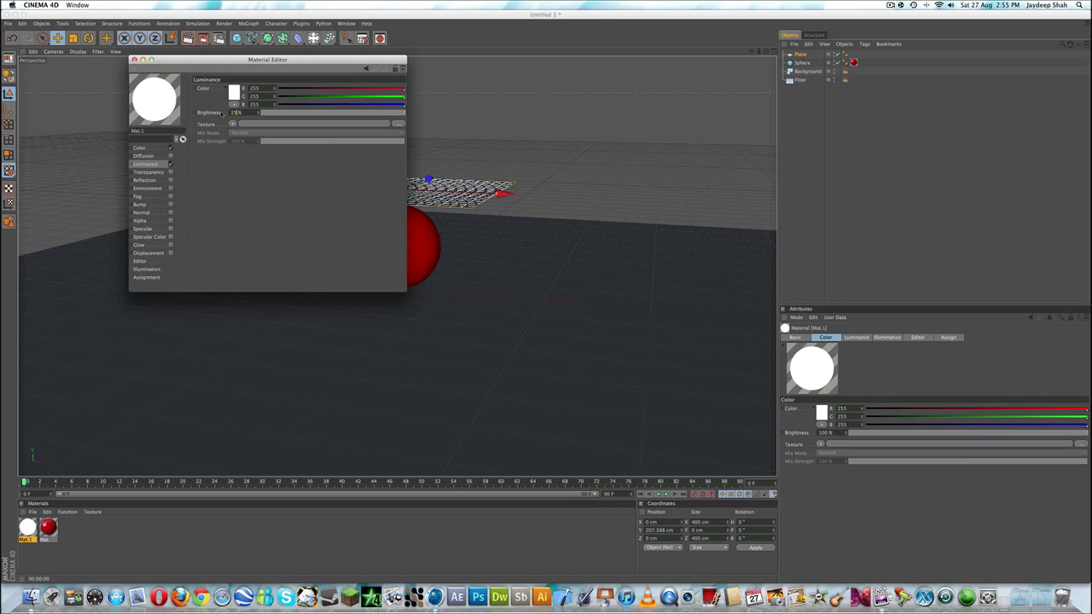
{"action": "key", "text": "Return"}
Step: Apply the white material to the plane and raise the plane to a Y position of about 457 cm
{"action": "left_click", "coordinate": [134, 59]}
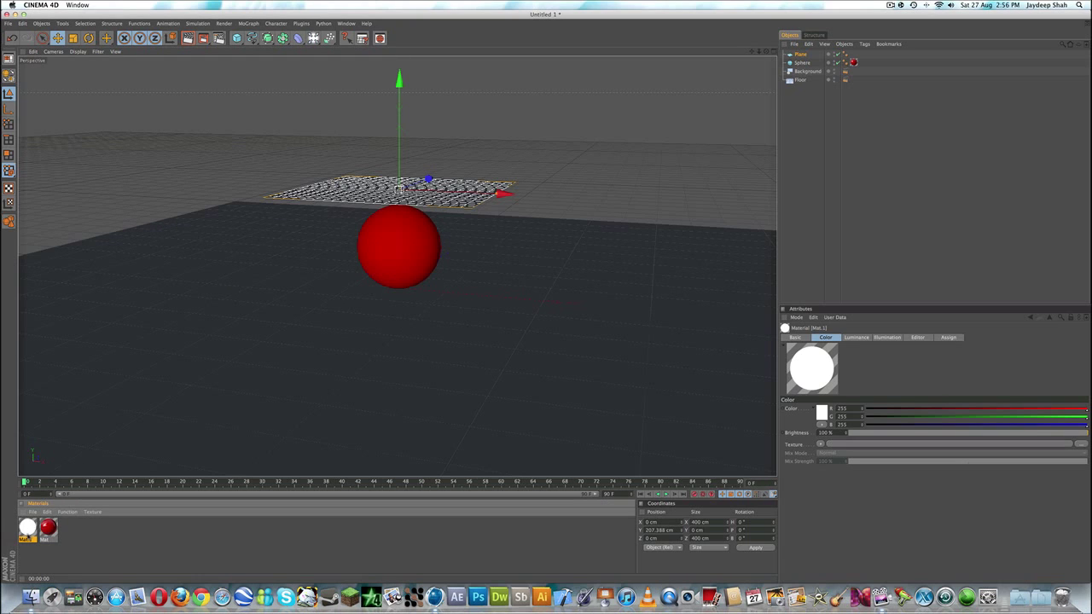
{"action": "left_click_drag", "start_coordinate": [31, 536], "coordinate": [398, 61]}
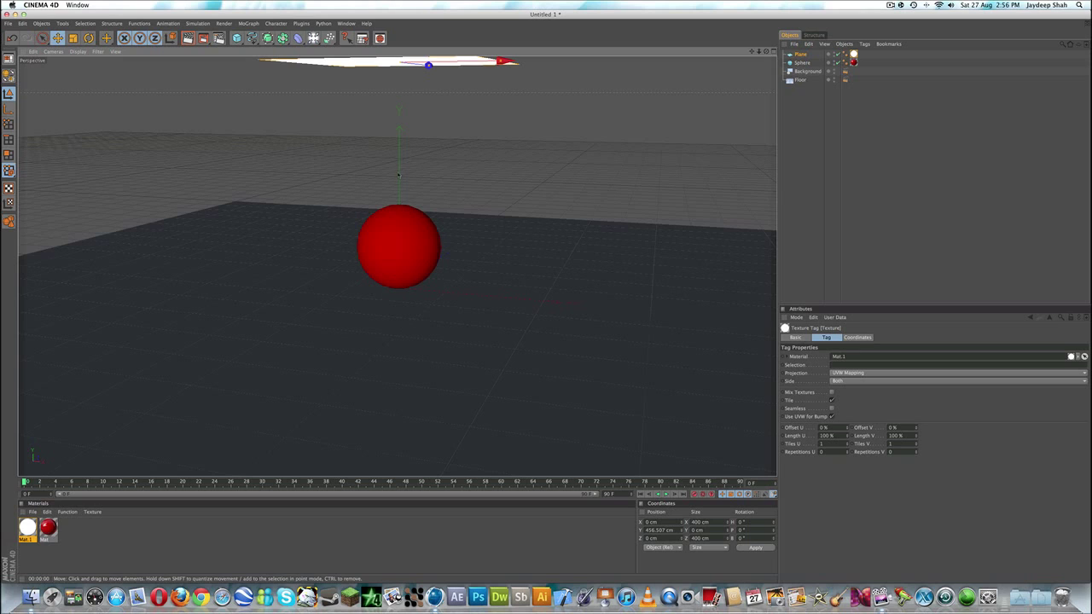
Step: Enable the Ambient Occlusion and Global Illumination effects in the render settings
{"action": "left_click", "coordinate": [219, 38]}
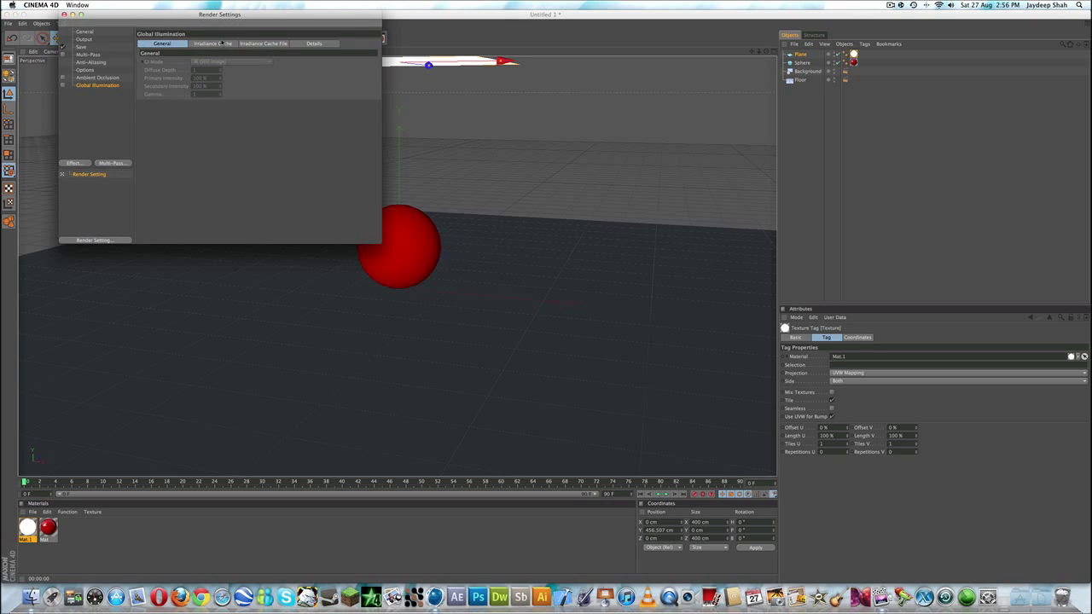
{"action": "left_click", "coordinate": [62, 85]}
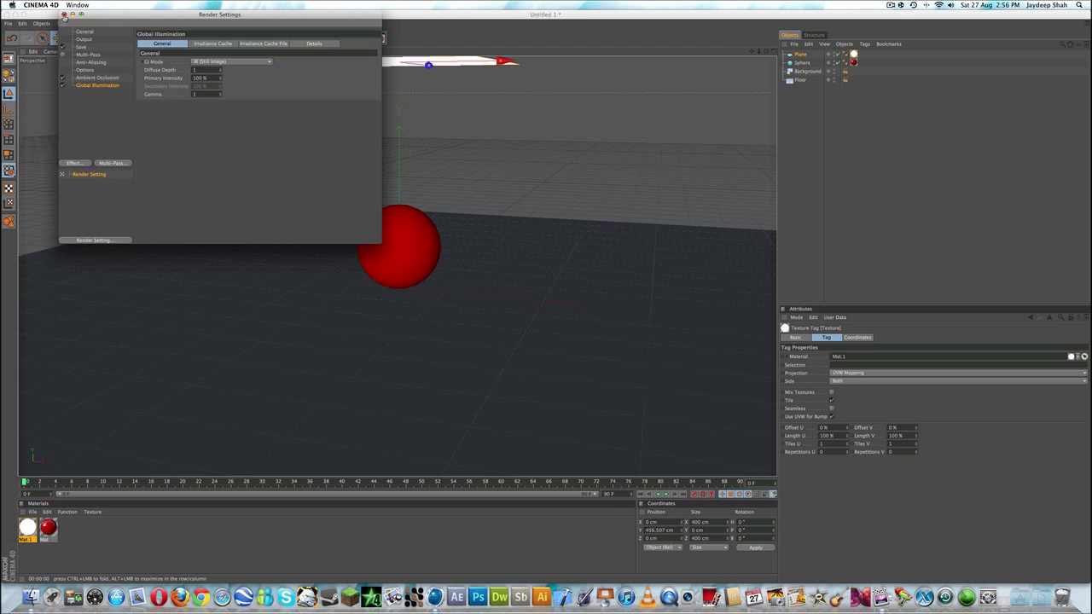
{"action": "left_click", "coordinate": [64, 16]}
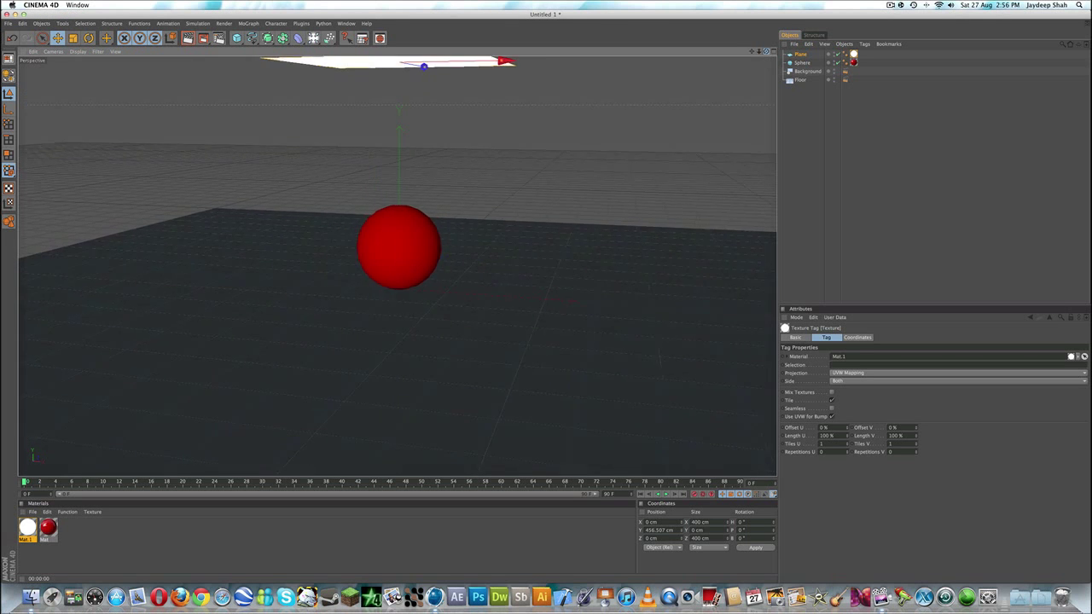
Step: Duplicate the white plane and rotate the copy to a 90° pitch so it stands upright
{"action": "left_click_drag", "start_coordinate": [766, 52], "coordinate": [787, 78]}
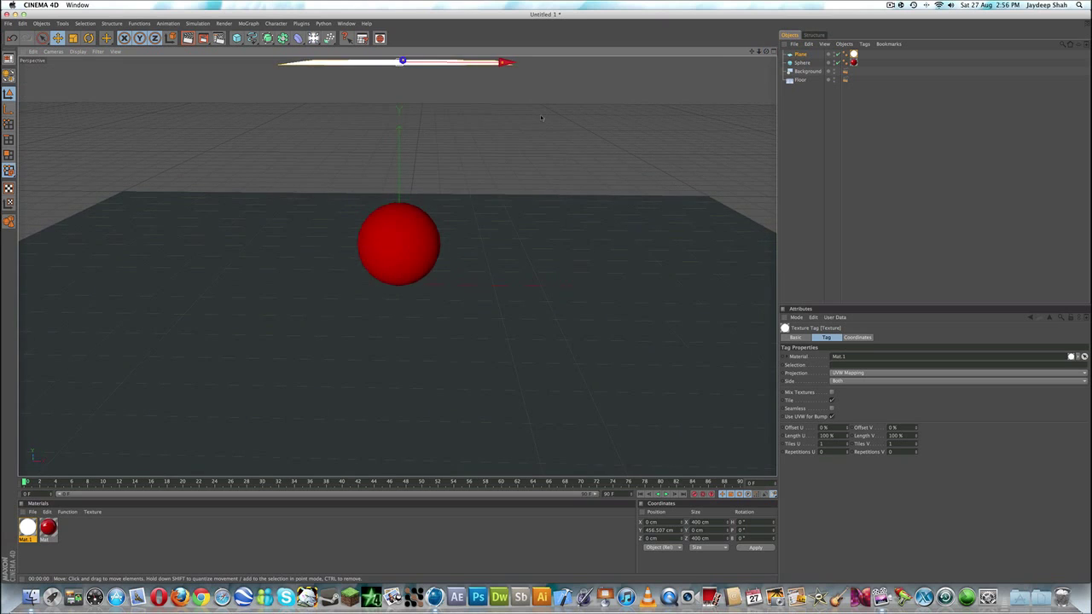
{"action": "scroll", "coordinate": [541, 118], "scroll_direction": "down", "scroll_amount": 3}
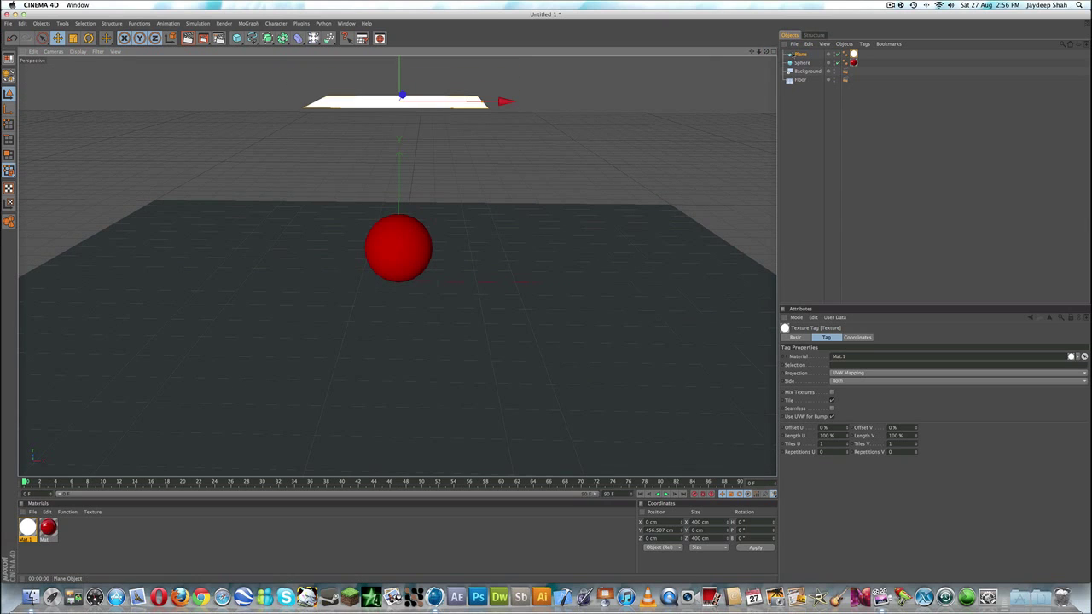
{"action": "left_click", "coordinate": [799, 55]}
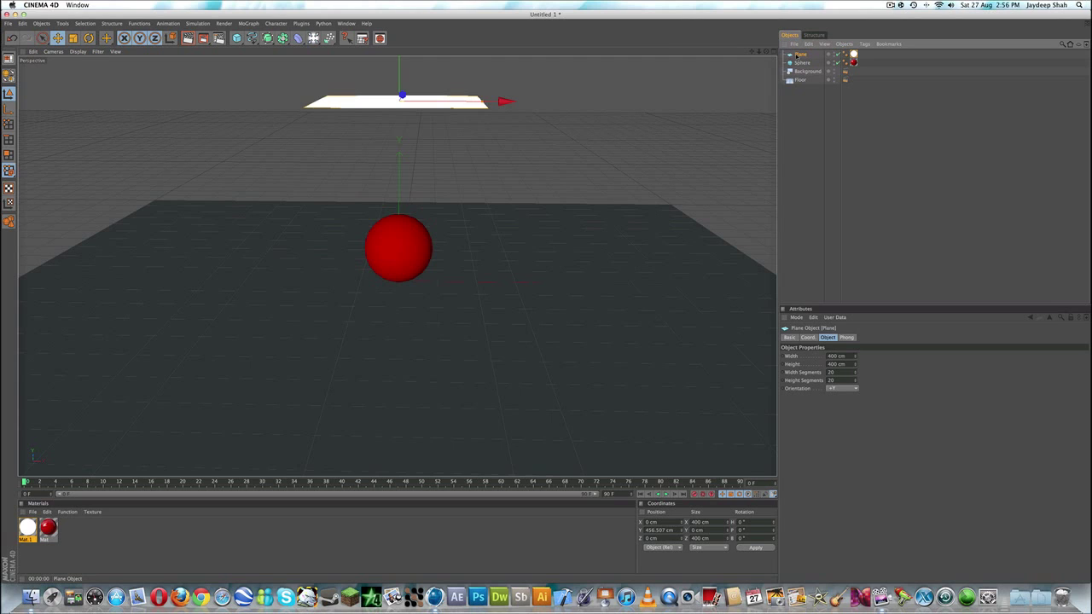
{"action": "key", "text": "super+c"}
{"action": "key", "text": "super+v"}
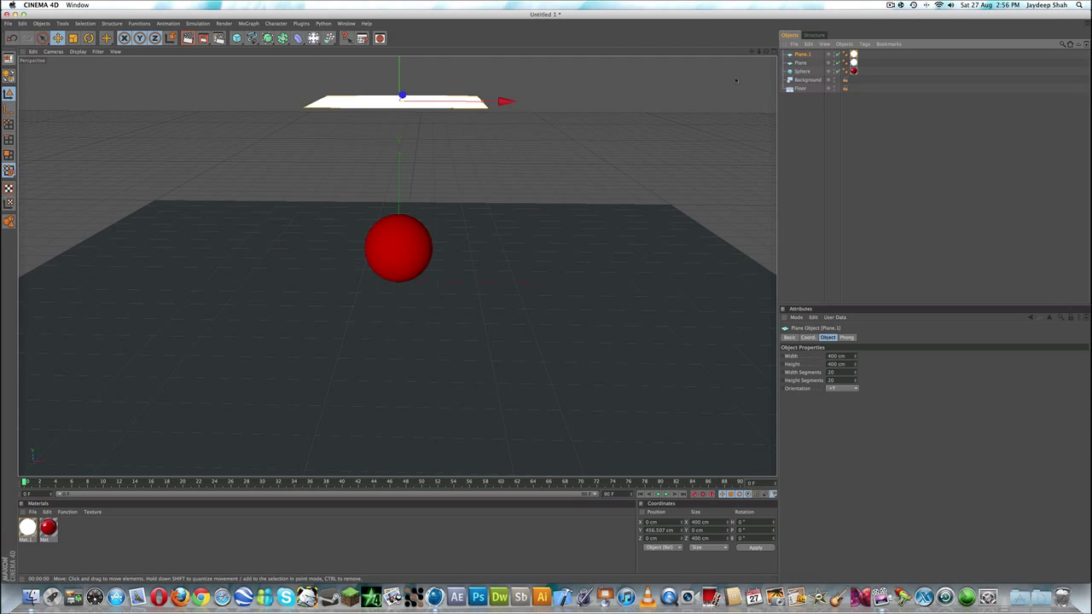
{"action": "key", "text": "r"}
{"action": "left_click_drag", "start_coordinate": [397, 92], "coordinate": [401, 167]}
Step: Move the upright plane in front of the sphere, to about Y 65 cm and Z -887 cm
{"action": "key", "text": "e"}
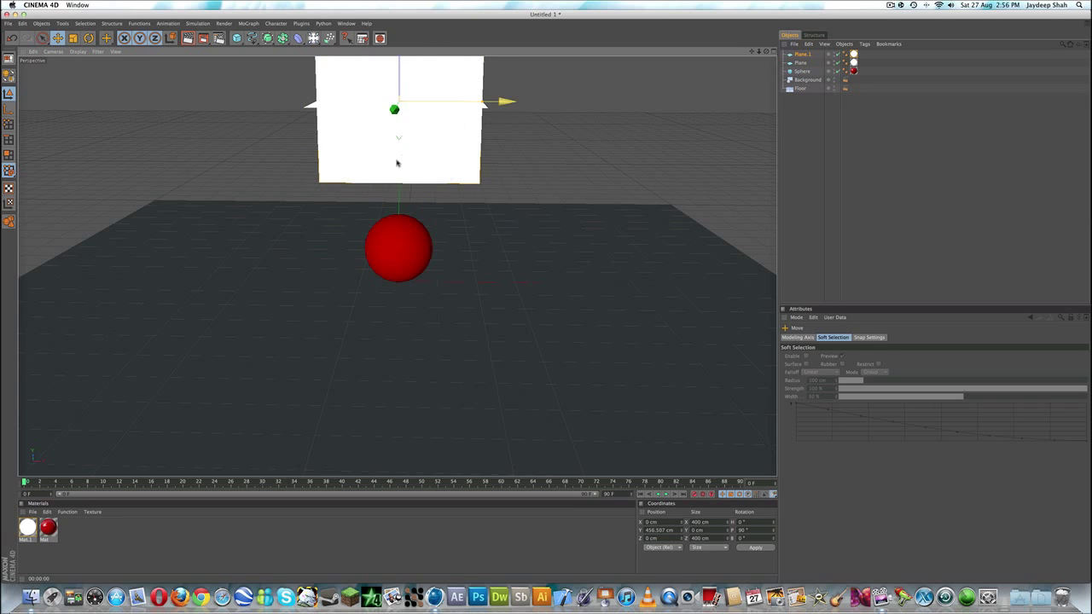
{"action": "left_click_drag", "start_coordinate": [394, 109], "coordinate": [379, 282]}
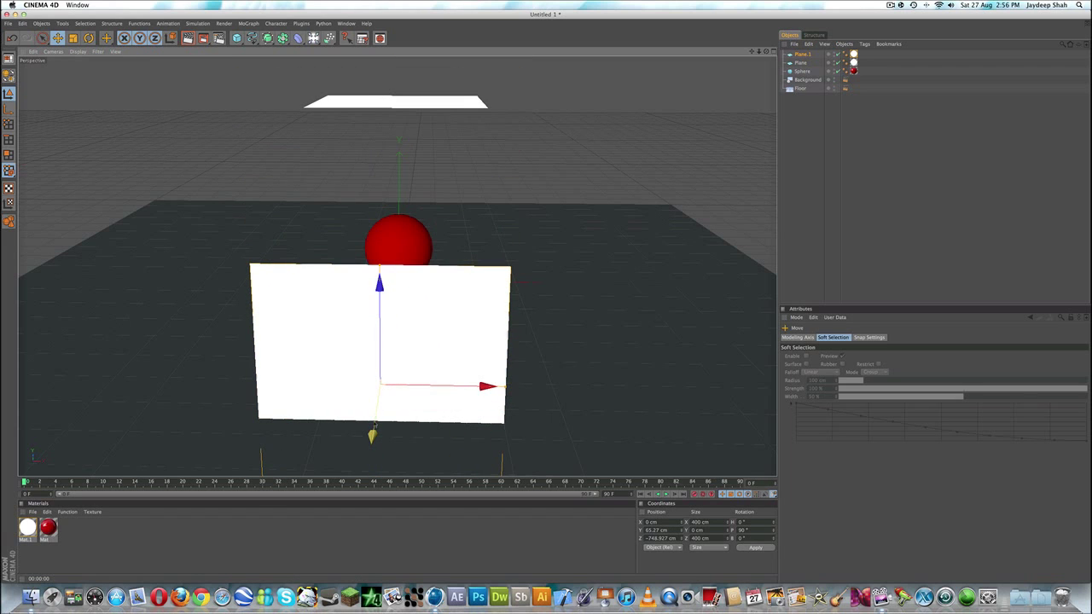
{"action": "left_click_drag", "start_coordinate": [379, 388], "coordinate": [372, 420]}
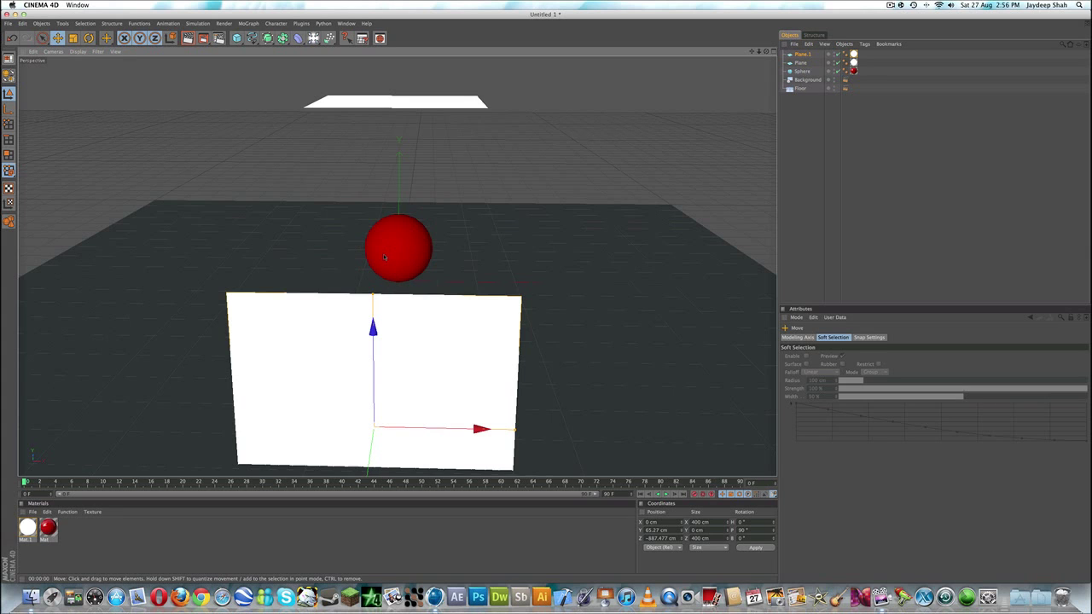
Step: Render a close view of the sphere and review the Global Illumination render settings
{"action": "scroll", "coordinate": [384, 256], "scroll_direction": "up", "scroll_amount": 5}
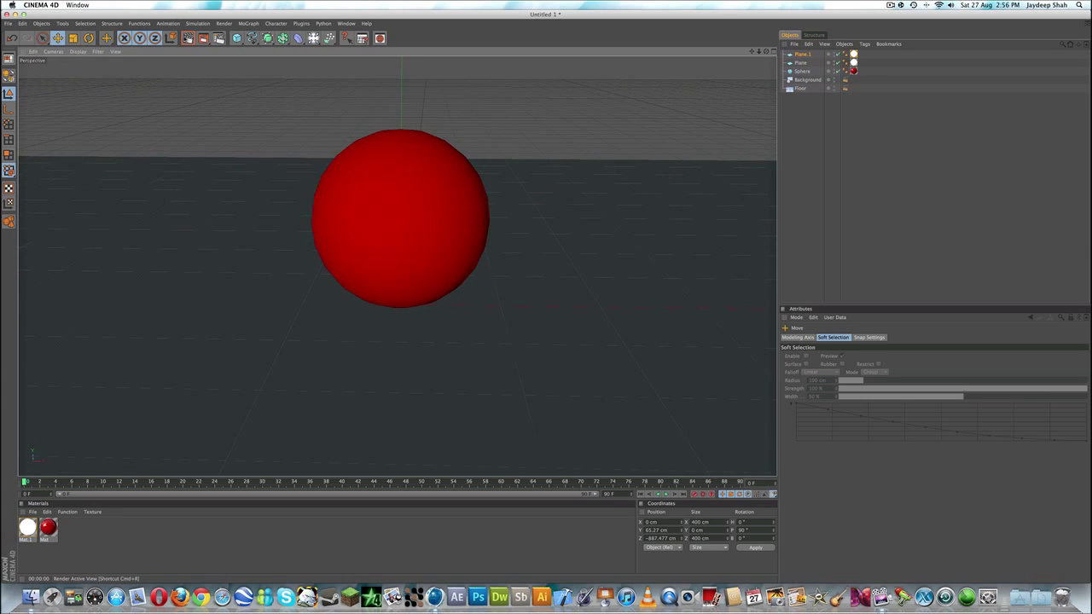
{"action": "left_click", "coordinate": [188, 37]}
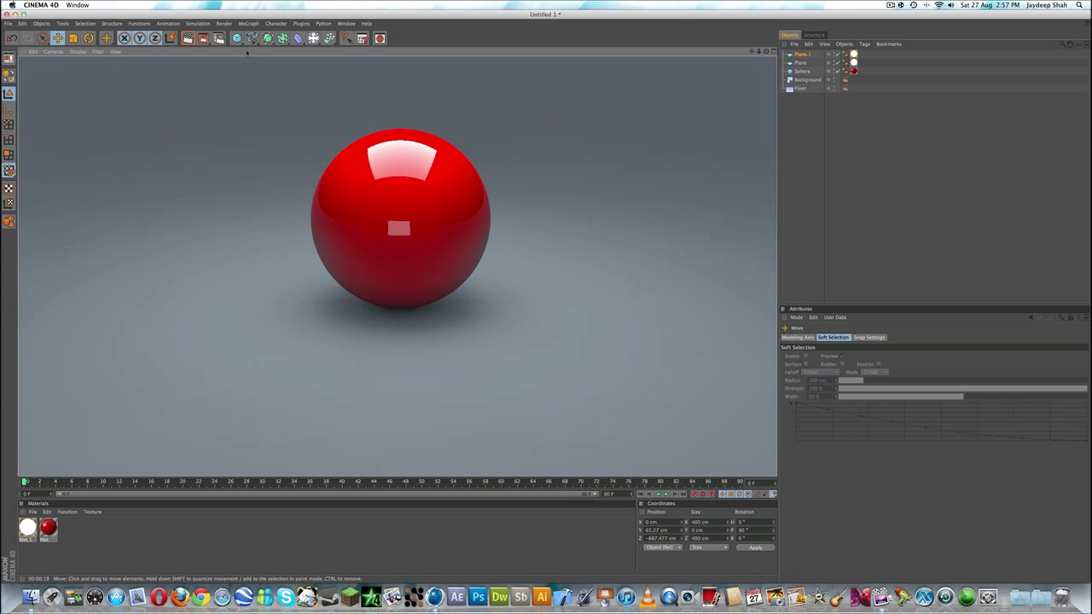
{"action": "left_click", "coordinate": [219, 38]}
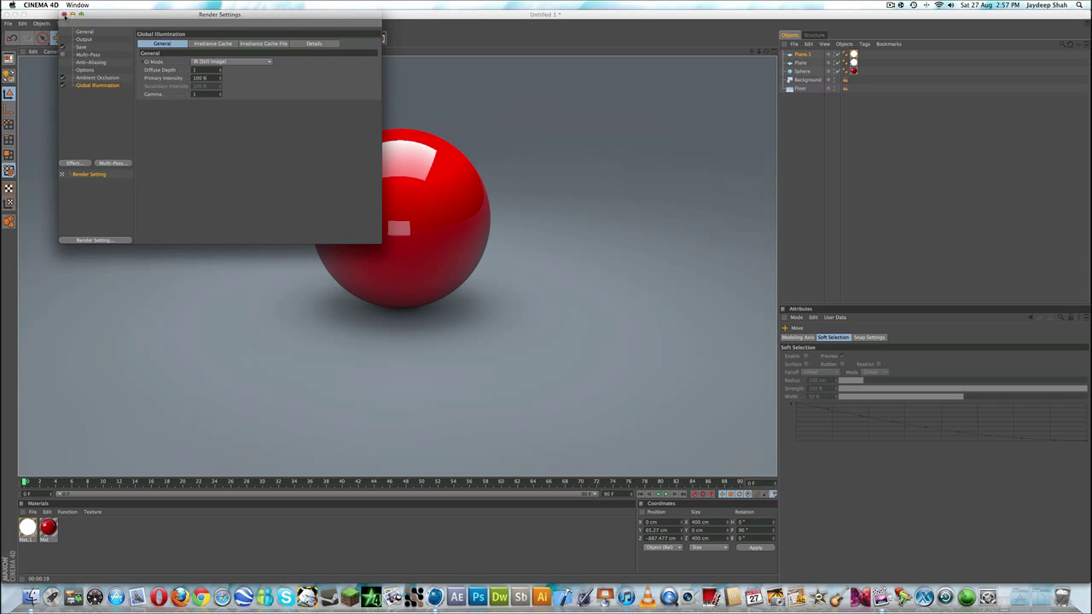
{"action": "left_click", "coordinate": [64, 15]}
{"action": "left_click", "coordinate": [559, 198]}
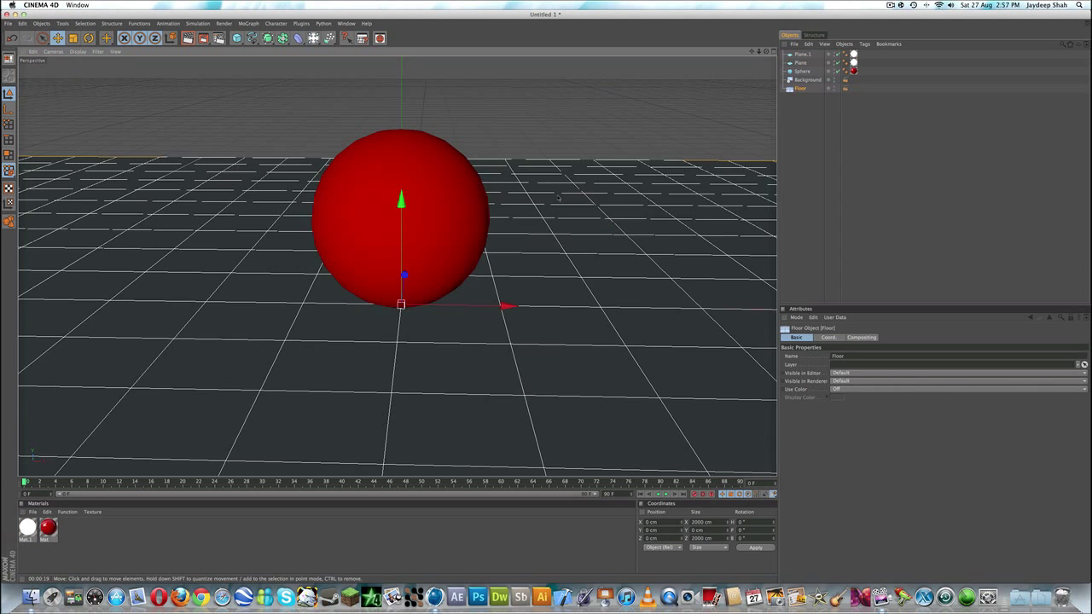
Step: Delete both white planes from the scene
{"action": "scroll", "coordinate": [559, 198], "scroll_direction": "down", "scroll_amount": 6}
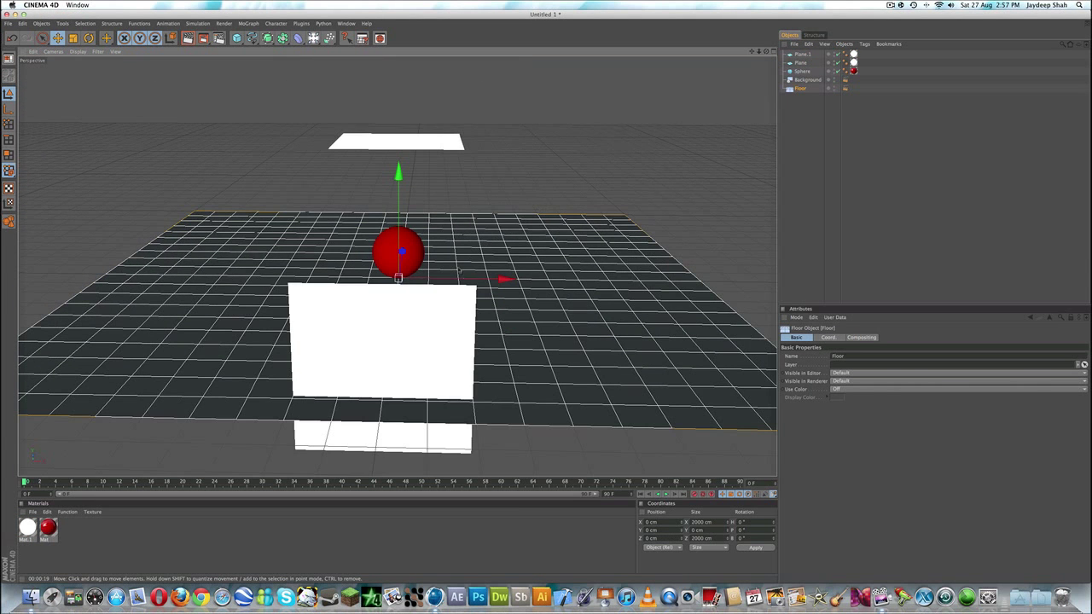
{"action": "left_click", "coordinate": [429, 311]}
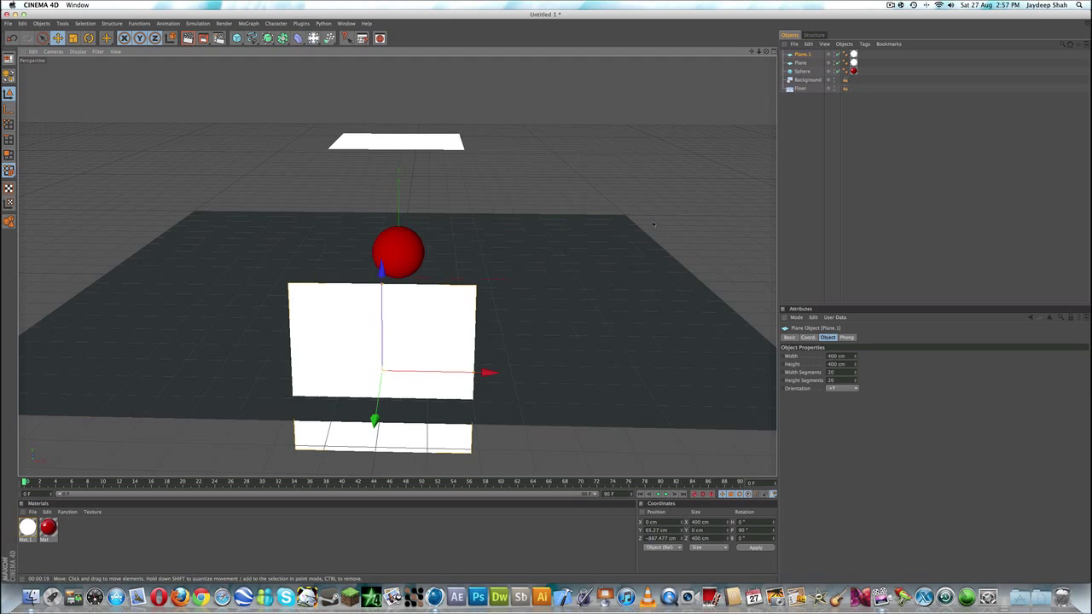
{"action": "left_click", "coordinate": [801, 63], "text": "shift"}
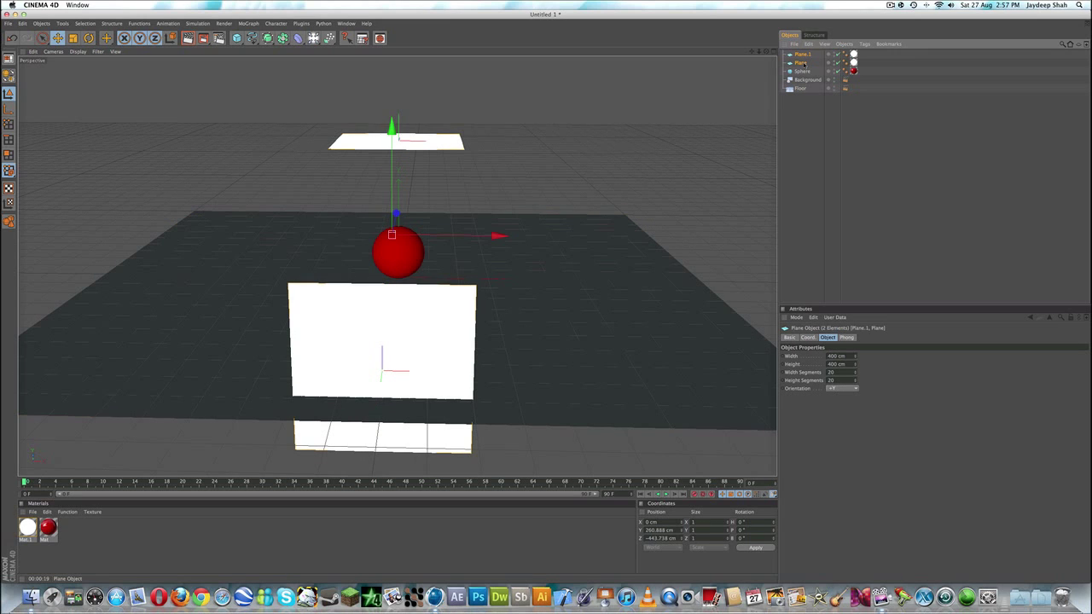
{"action": "key", "text": "Delete"}
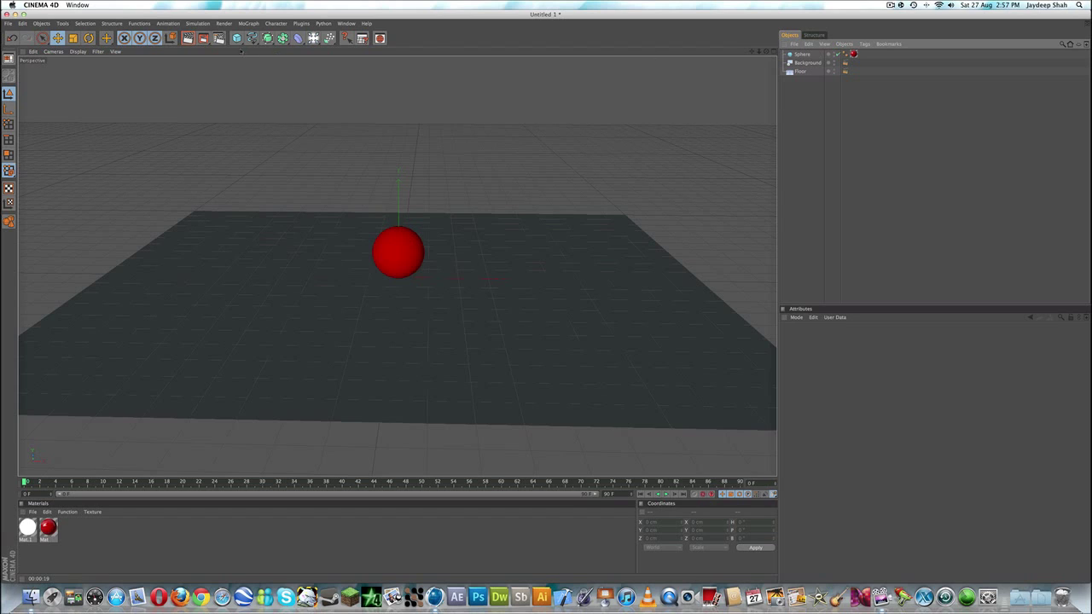
Step: Add a second sphere, raise it to about Y 307 cm above the red one, and scale it to about 140 cm
{"action": "left_click", "coordinate": [236, 38]}
{"action": "left_click", "coordinate": [309, 55]}
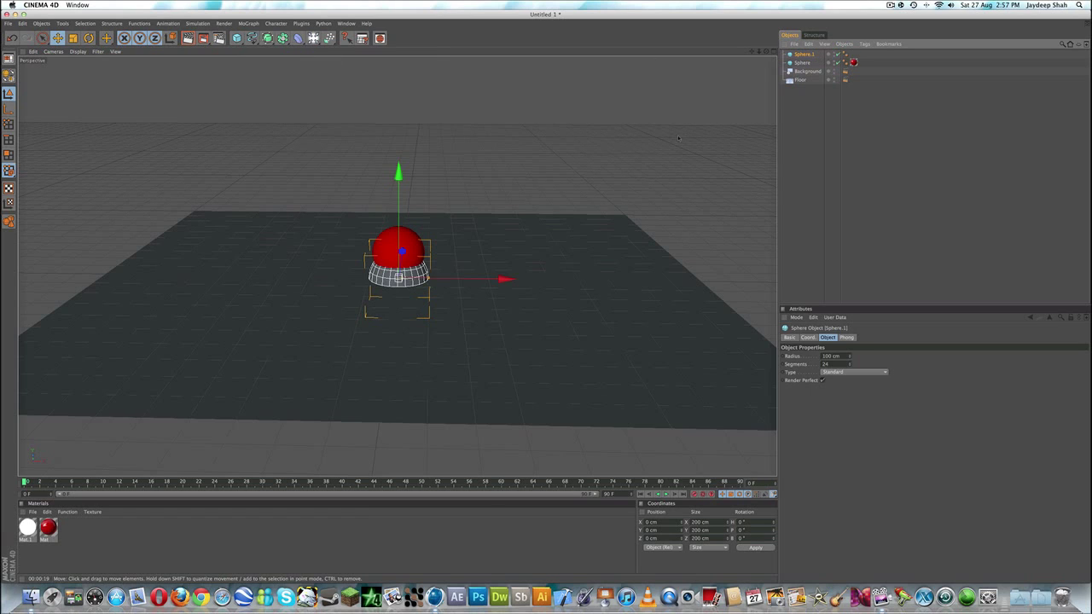
{"action": "left_click_drag", "start_coordinate": [396, 217], "coordinate": [392, 153]}
{"action": "key", "text": "t"}
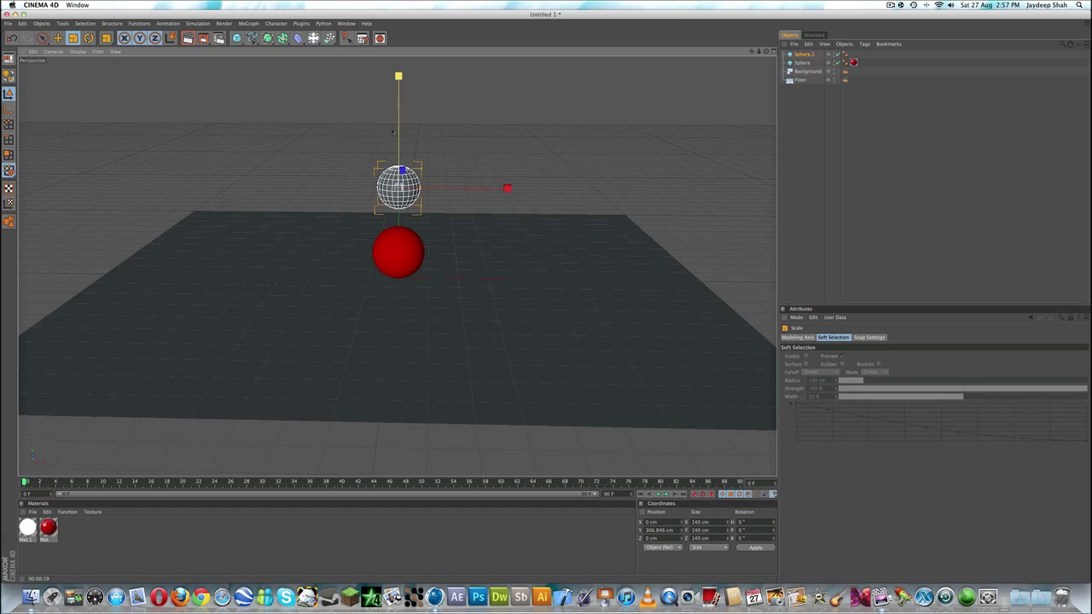
{"action": "key", "text": "e"}
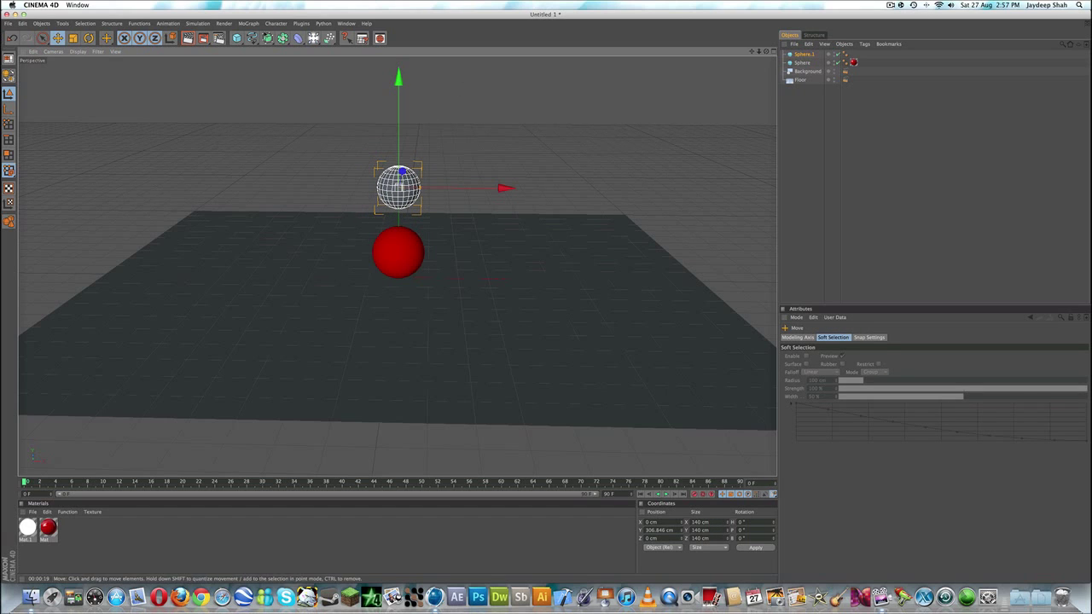
{"action": "left_click", "coordinate": [253, 24]}
{"action": "left_click", "coordinate": [256, 94]}
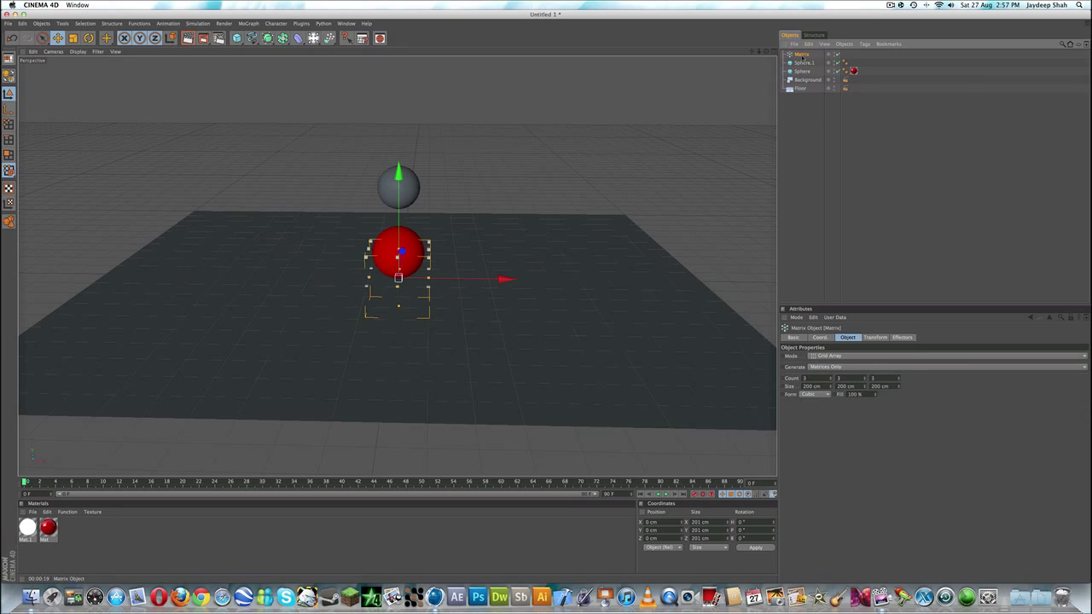
{"action": "key", "text": "Delete"}
Step: Add a MoGraph Cloner and make the new grey sphere its child
{"action": "left_click", "coordinate": [245, 23]}
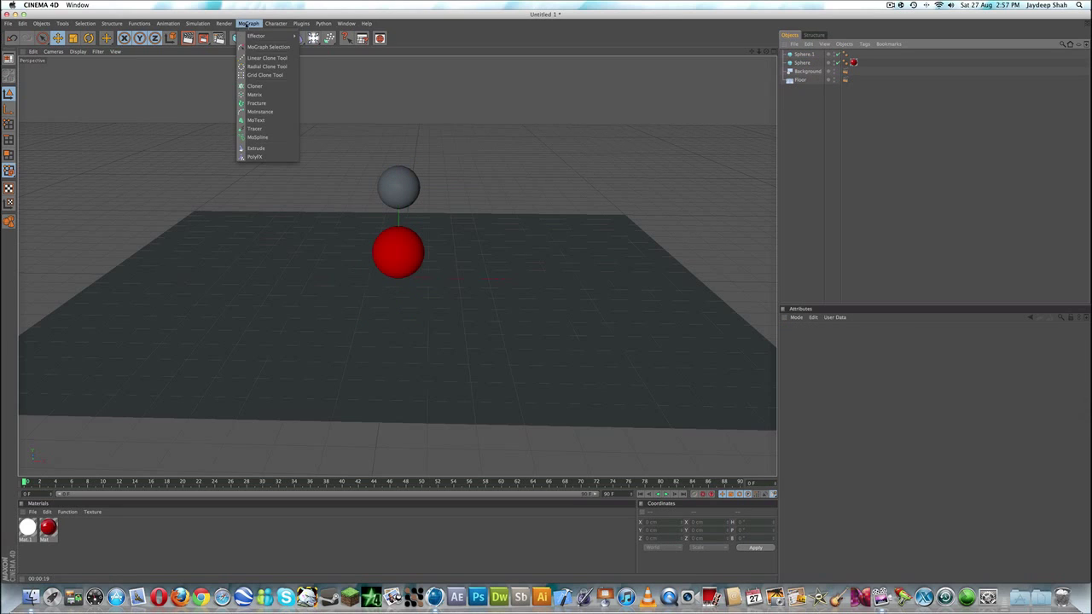
{"action": "left_click", "coordinate": [266, 86]}
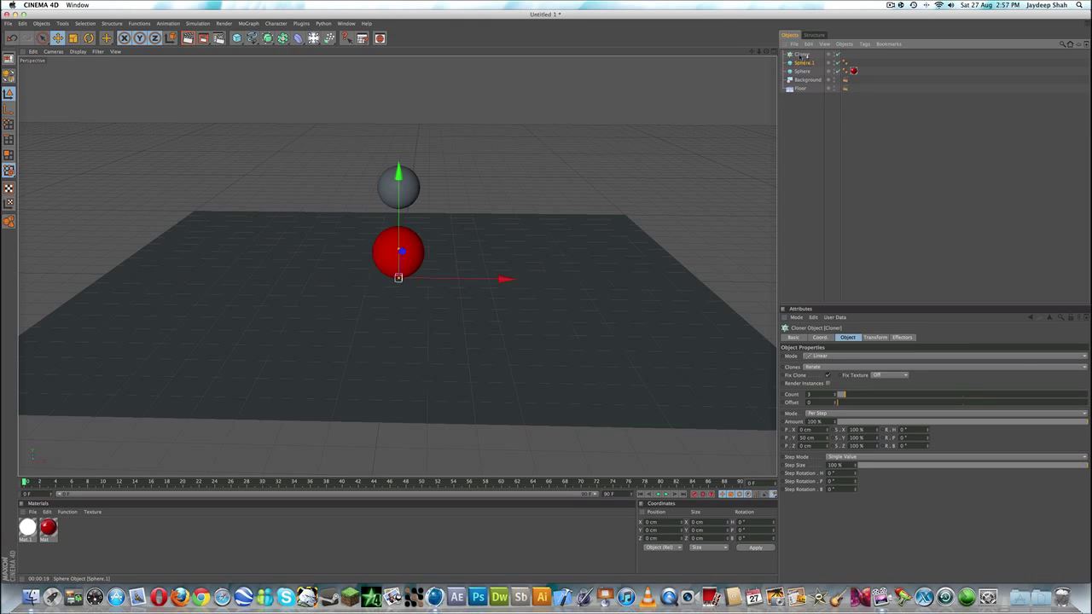
{"action": "left_click_drag", "start_coordinate": [802, 62], "coordinate": [803, 55]}
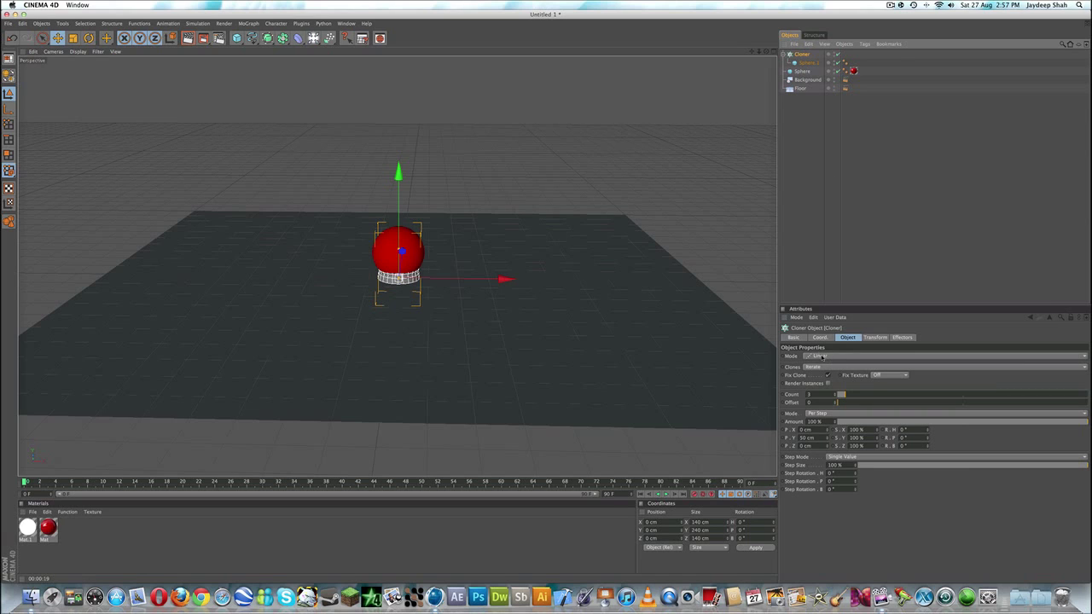
Step: Set the Cloner to Radial mode with 13 clones and a 341 cm radius, and raise it to about Y 459 cm
{"action": "left_click", "coordinate": [823, 358]}
{"action": "left_click", "coordinate": [827, 384]}
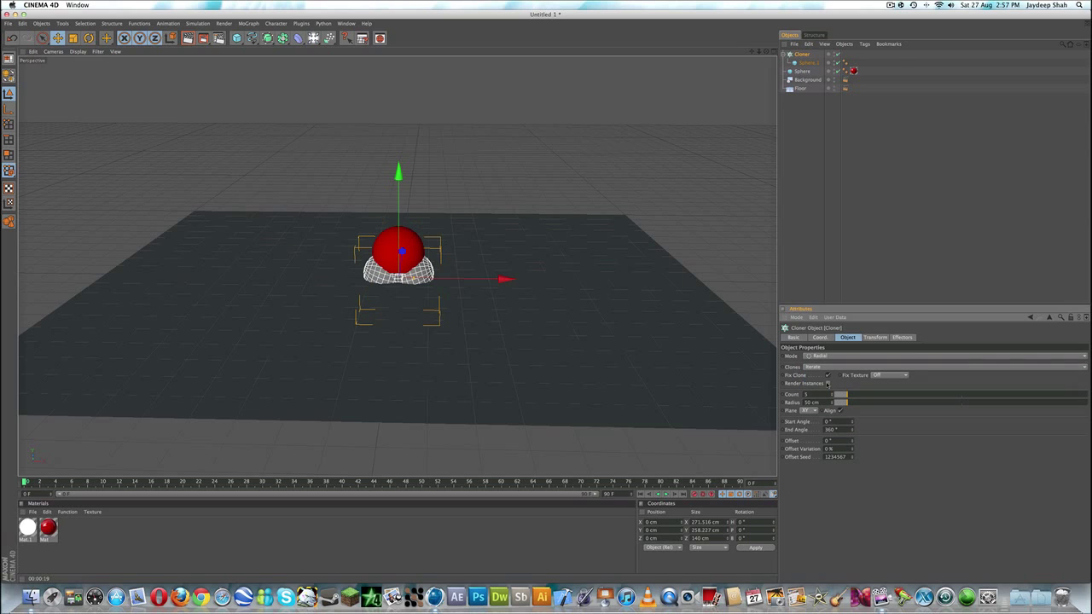
{"action": "left_click_drag", "start_coordinate": [398, 174], "coordinate": [398, 31]}
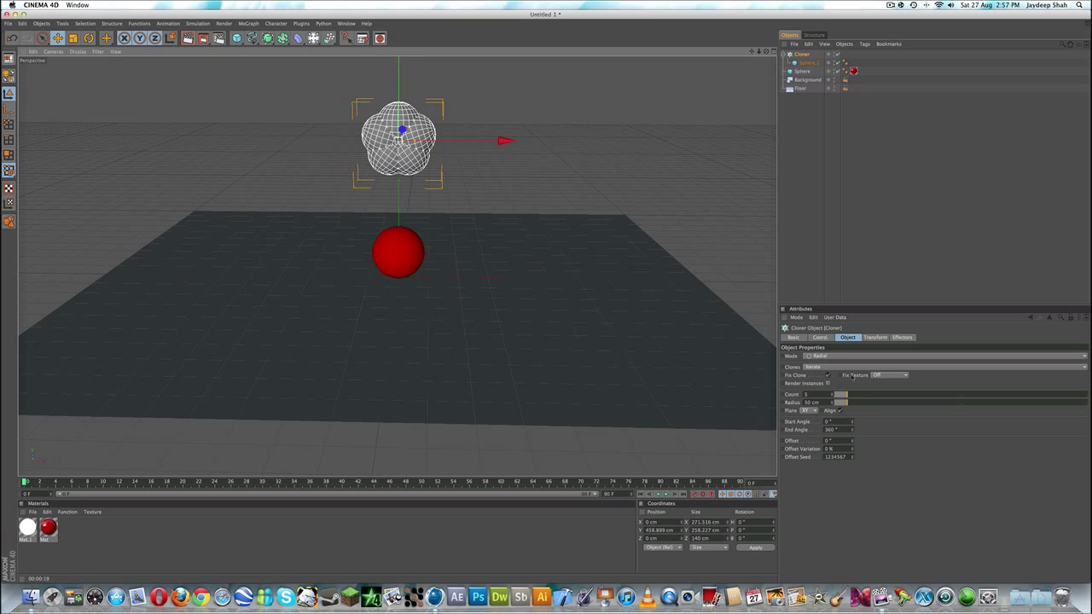
{"action": "left_click_drag", "start_coordinate": [849, 396], "coordinate": [921, 406]}
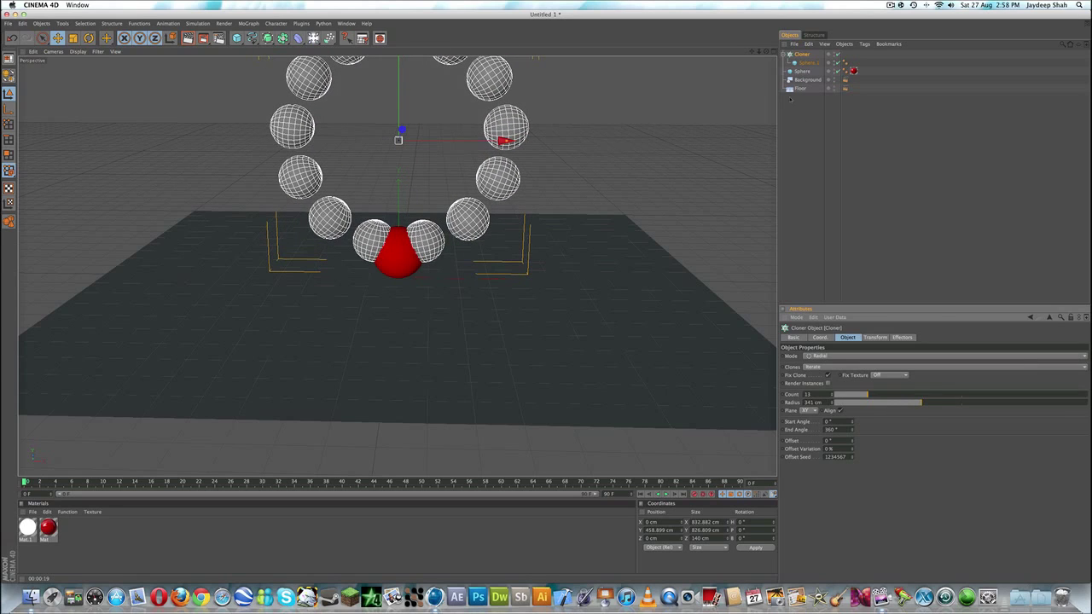
Step: Rotate the Cloner to a 90° pitch so the ring of spheres lies flat above the red sphere
{"action": "left_click_drag", "start_coordinate": [752, 52], "coordinate": [750, 137]}
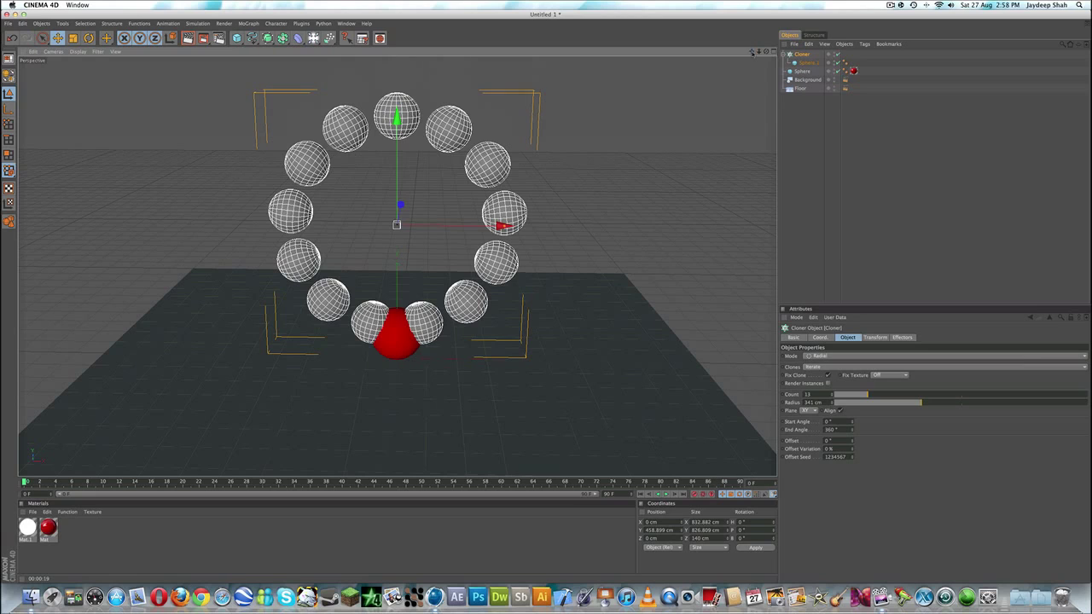
{"action": "key", "text": "r"}
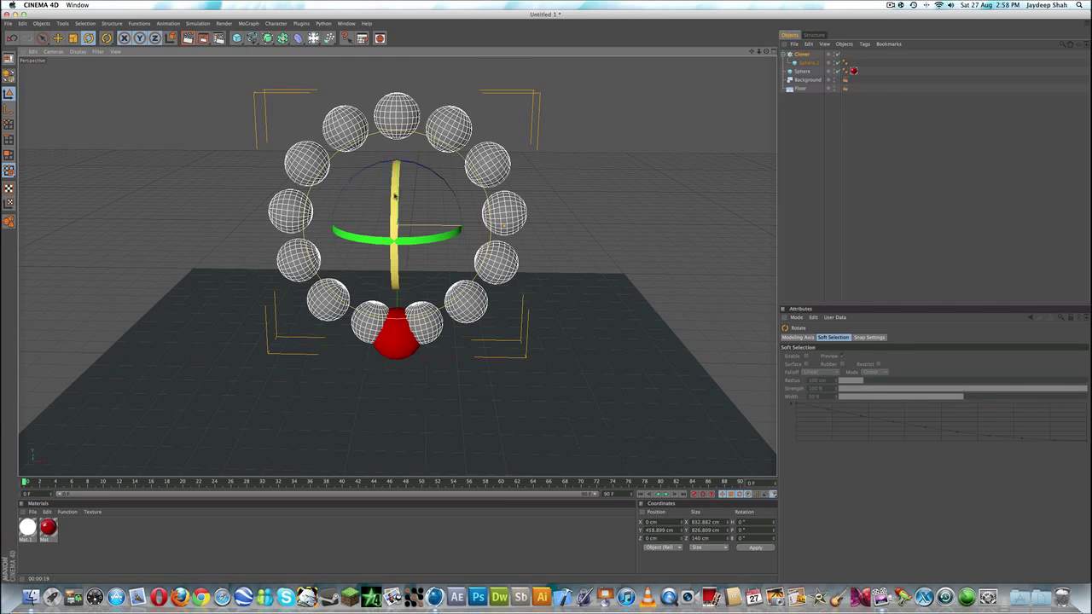
{"action": "left_click_drag", "start_coordinate": [396, 198], "coordinate": [397, 265]}
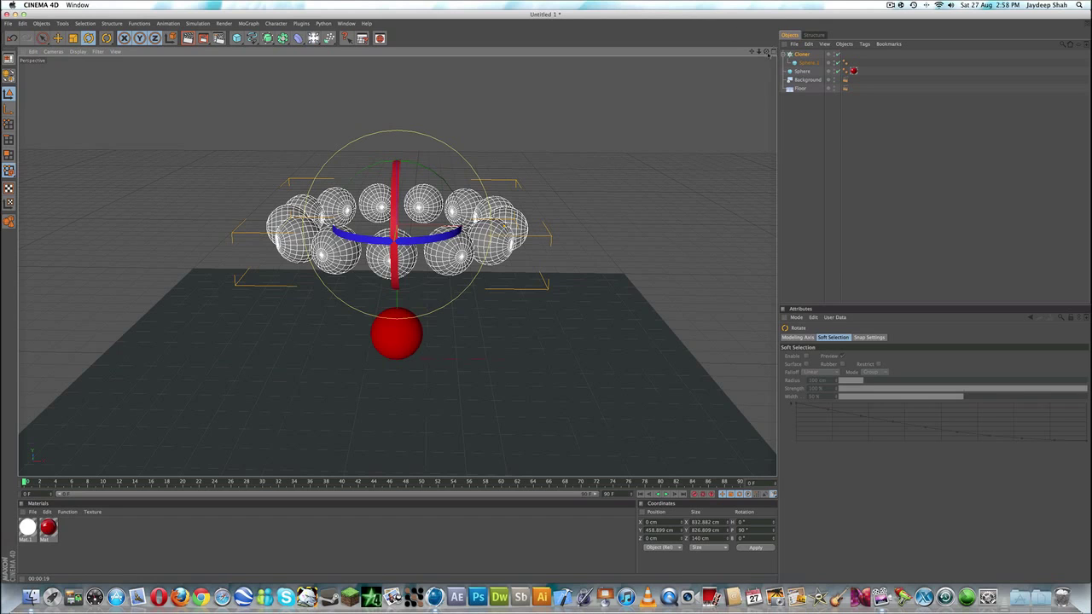
Step: Scale the cloned sphere down to a radius of about 45 cm
{"action": "mouse_move", "coordinate": [767, 52]}
{"action": "left_mouse_down"}
{"action": "mouse_move", "coordinate": [762, 78]}
{"action": "mouse_move", "coordinate": [764, 49]}
{"action": "left_mouse_up"}
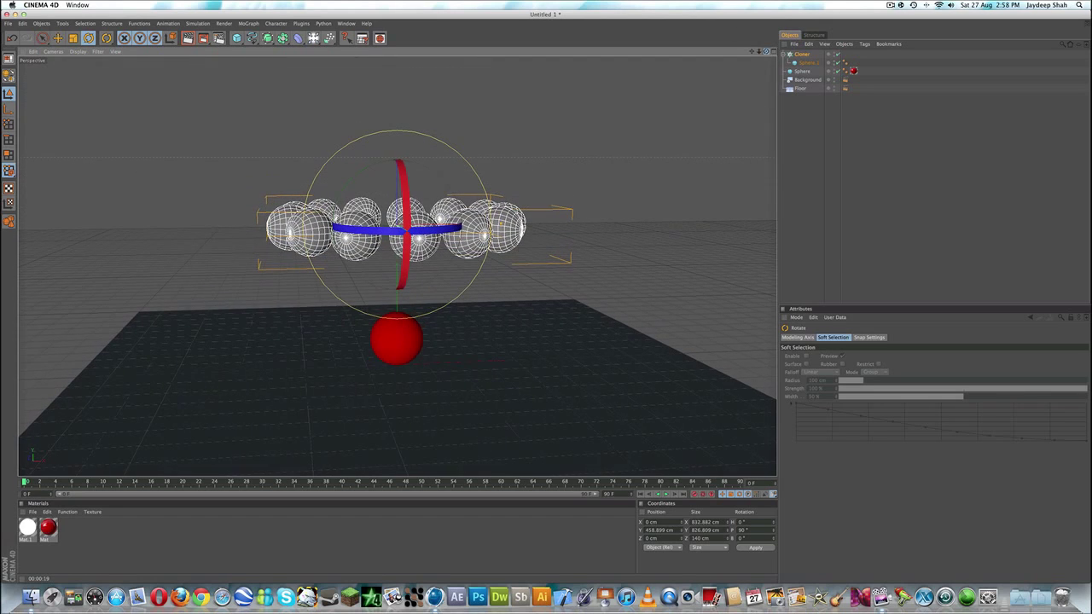
{"action": "key", "text": "t"}
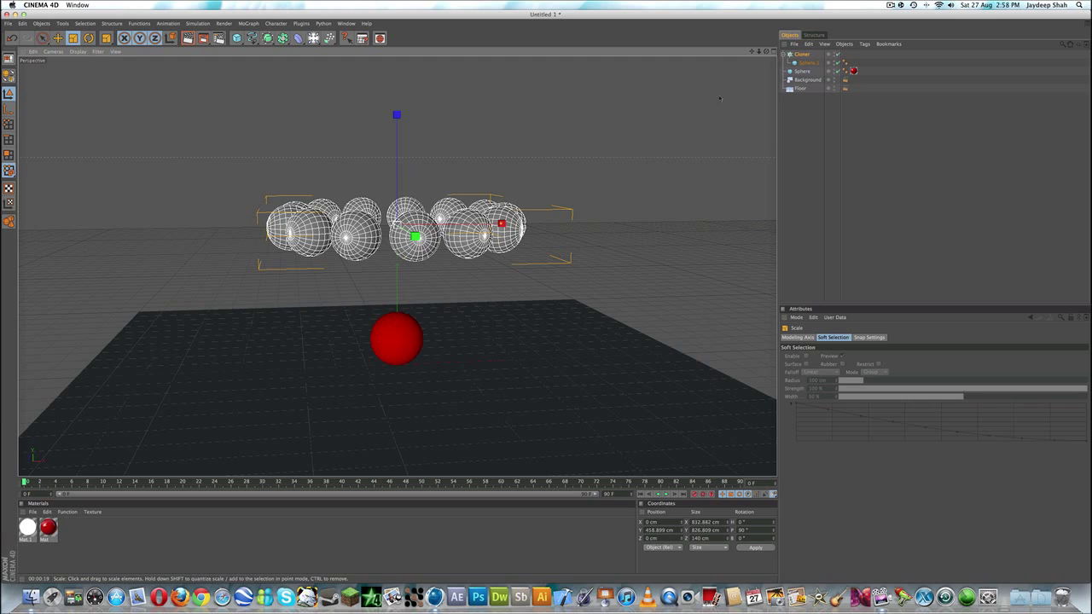
{"action": "left_click", "coordinate": [807, 62]}
{"action": "left_click_drag", "start_coordinate": [414, 127], "coordinate": [415, 128]}
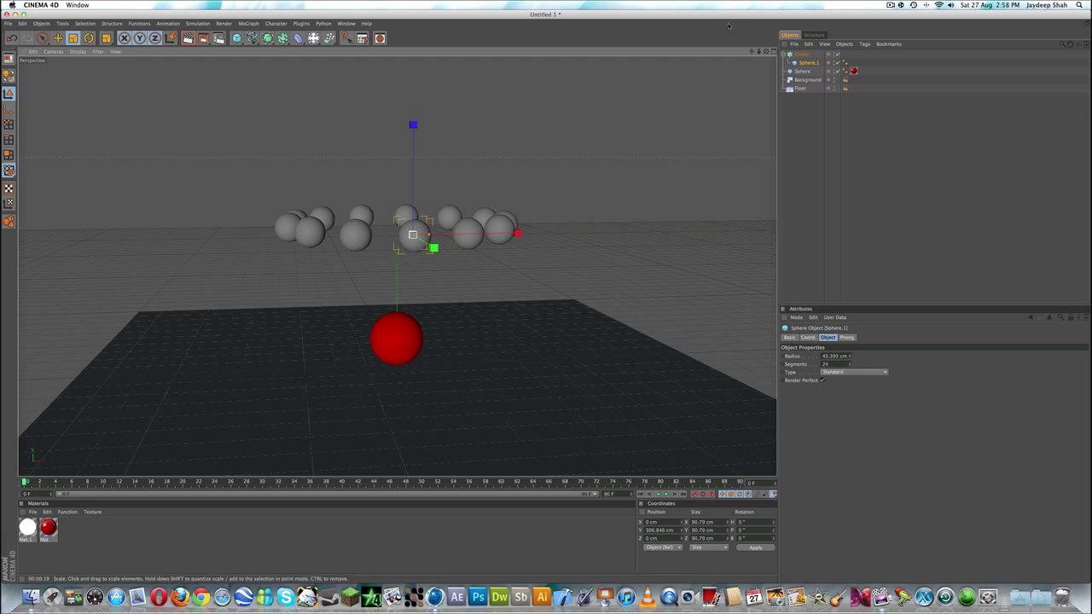
Step: Raise the Cloner to about Y 617 cm and set its count to 15
{"action": "key", "text": "e"}
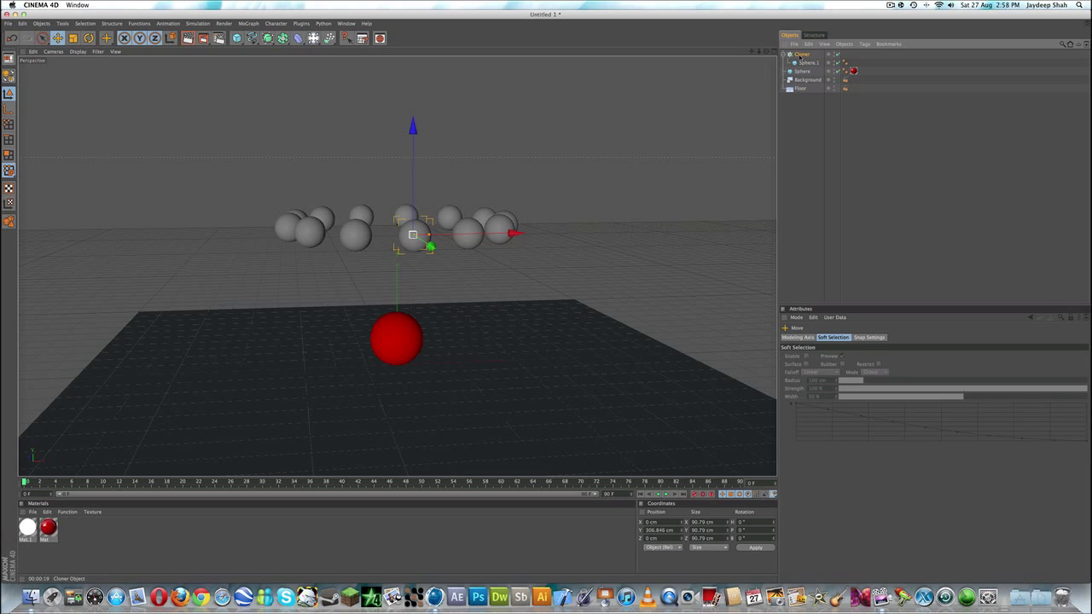
{"action": "left_click", "coordinate": [802, 54]}
{"action": "mouse_move", "coordinate": [397, 213]}
{"action": "left_mouse_down"}
{"action": "mouse_move", "coordinate": [397, 174]}
{"action": "mouse_move", "coordinate": [397, 199]}
{"action": "left_mouse_up"}
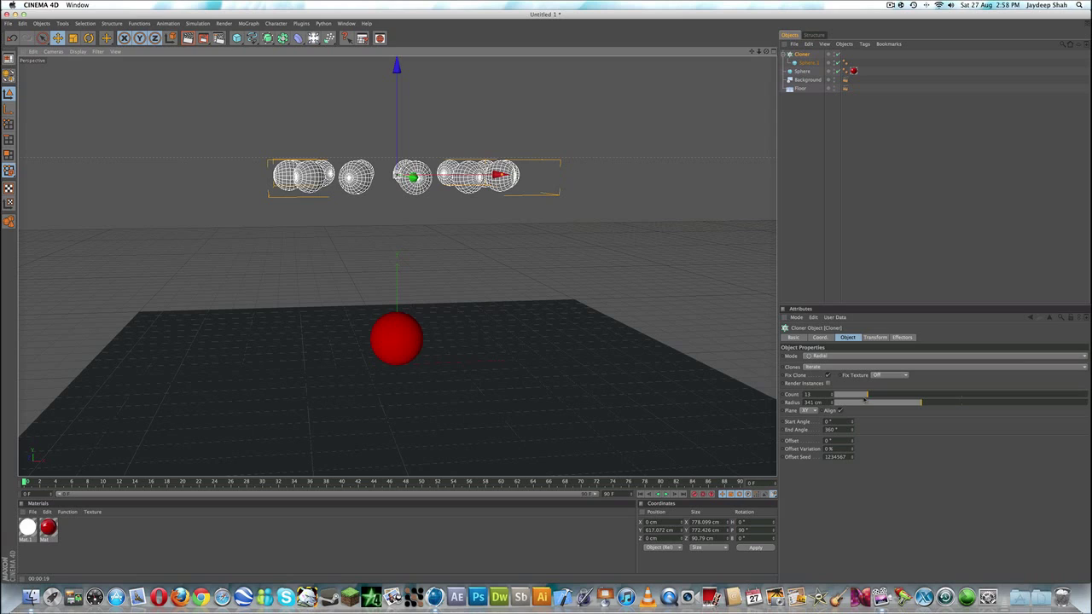
{"action": "left_click_drag", "start_coordinate": [867, 395], "coordinate": [875, 396]}
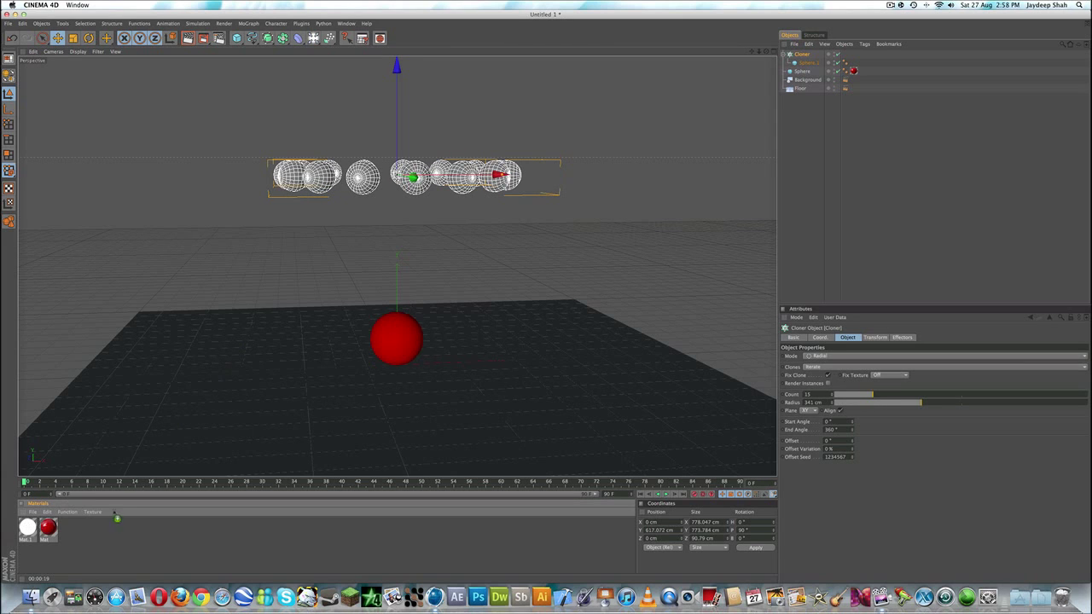
Step: Apply the white material Mat.1 to the Cloner and lower the ring to about Y 506 cm
{"action": "left_click_drag", "start_coordinate": [36, 530], "coordinate": [289, 177]}
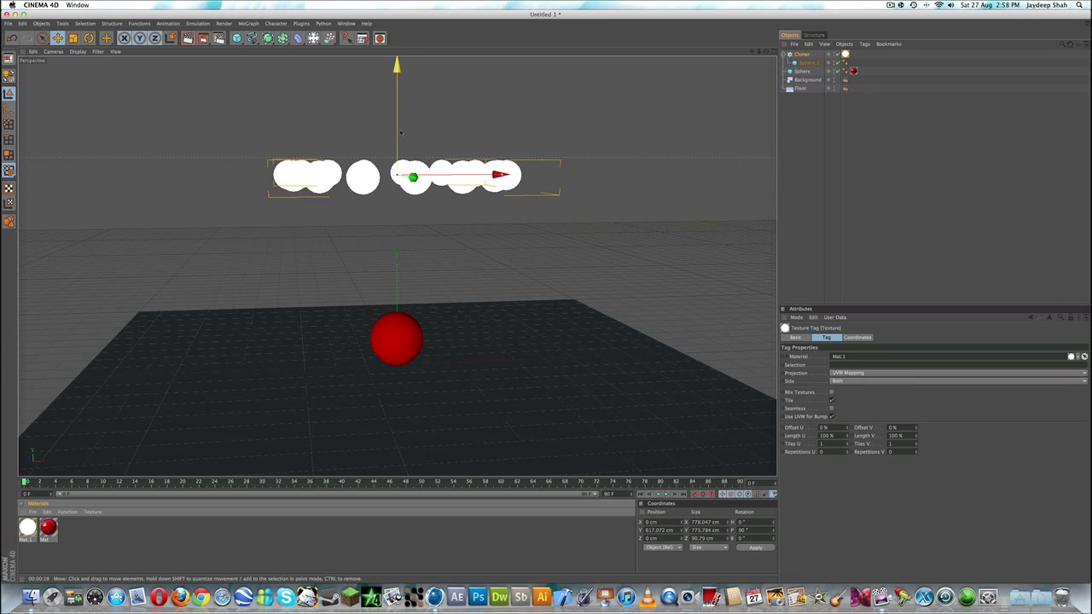
{"action": "left_click_drag", "start_coordinate": [403, 133], "coordinate": [399, 170]}
Step: Render a close view of the red sphere to check the reflections of the ring of lights
{"action": "scroll", "coordinate": [400, 134], "scroll_direction": "up", "scroll_amount": 3}
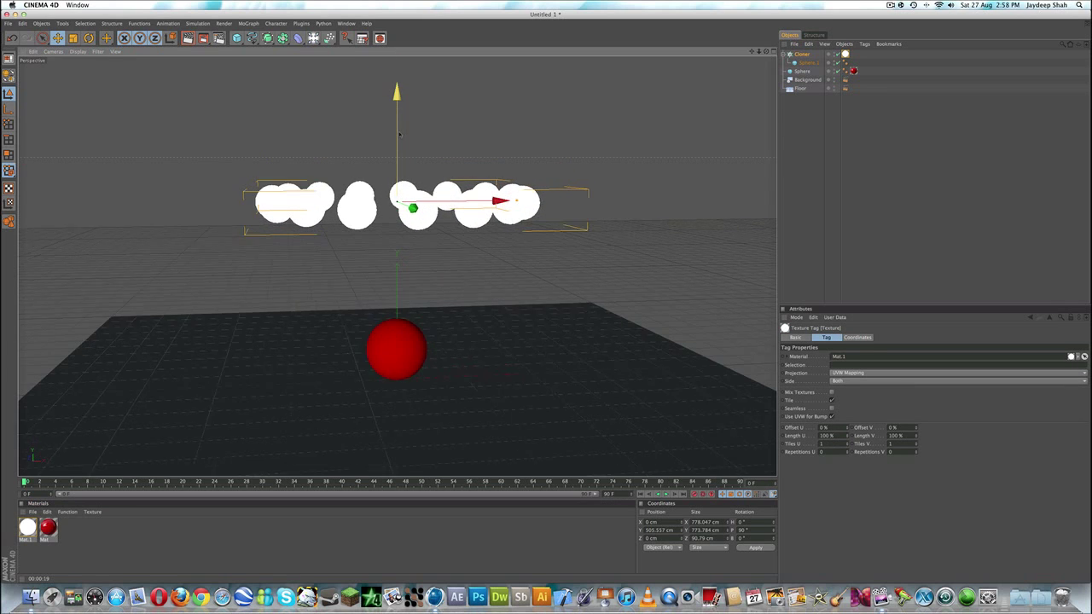
{"action": "middle_click_drag", "start_coordinate": [573, 268], "coordinate": [565, 165], "text": "alt"}
{"action": "scroll", "coordinate": [555, 312], "scroll_direction": "up", "scroll_amount": 4}
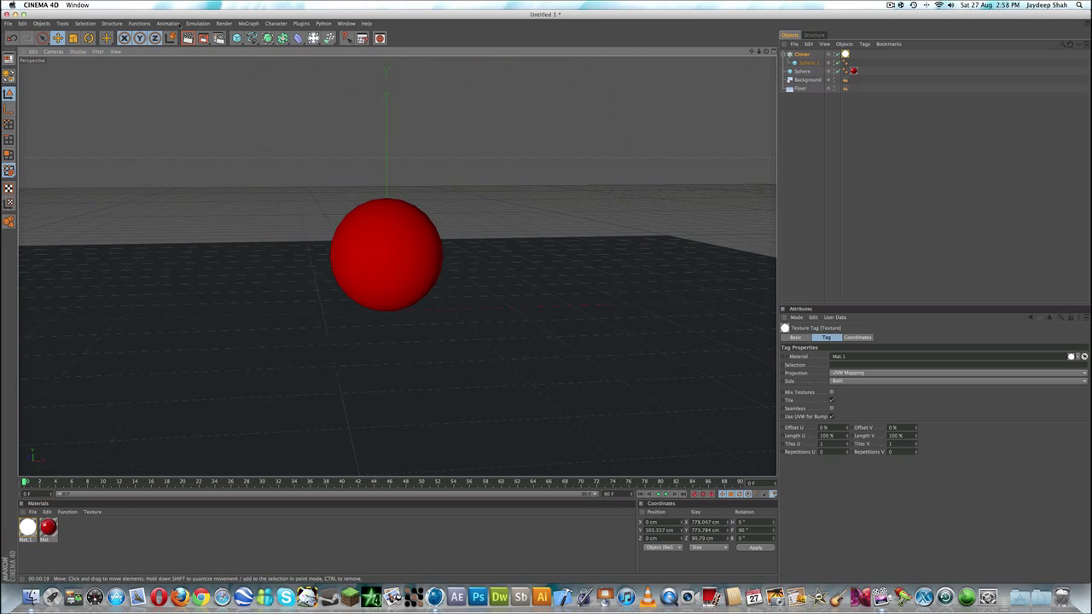
{"action": "left_click", "coordinate": [188, 37]}
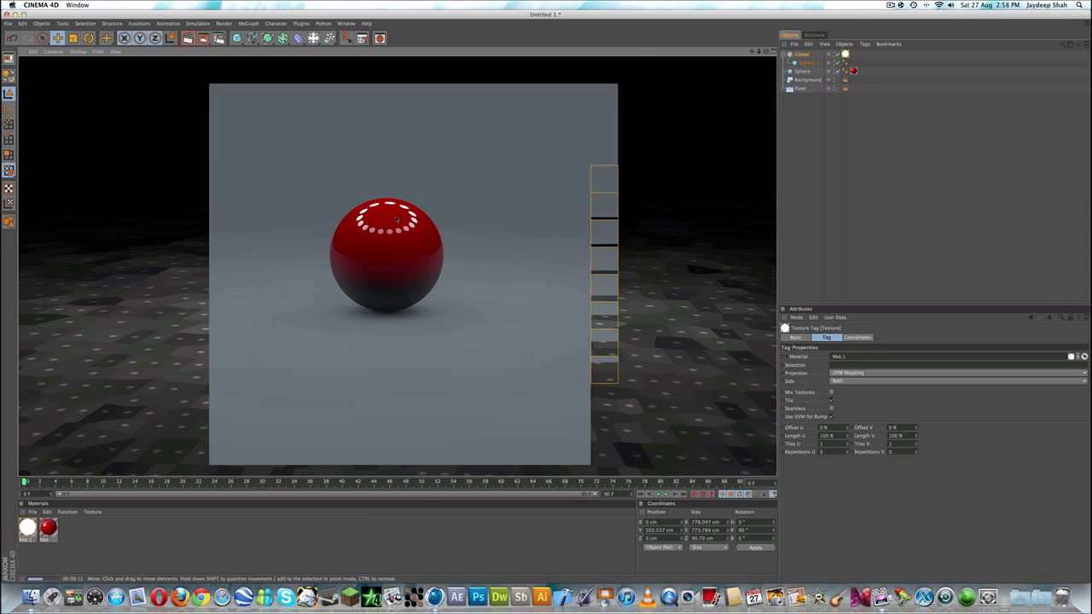
{"action": "left_click", "coordinate": [361, 172]}
Step: Select the Cloner and examine the ring of white spheres above the red sphere from different angles
{"action": "scroll", "coordinate": [361, 172], "scroll_direction": "down", "scroll_amount": 10}
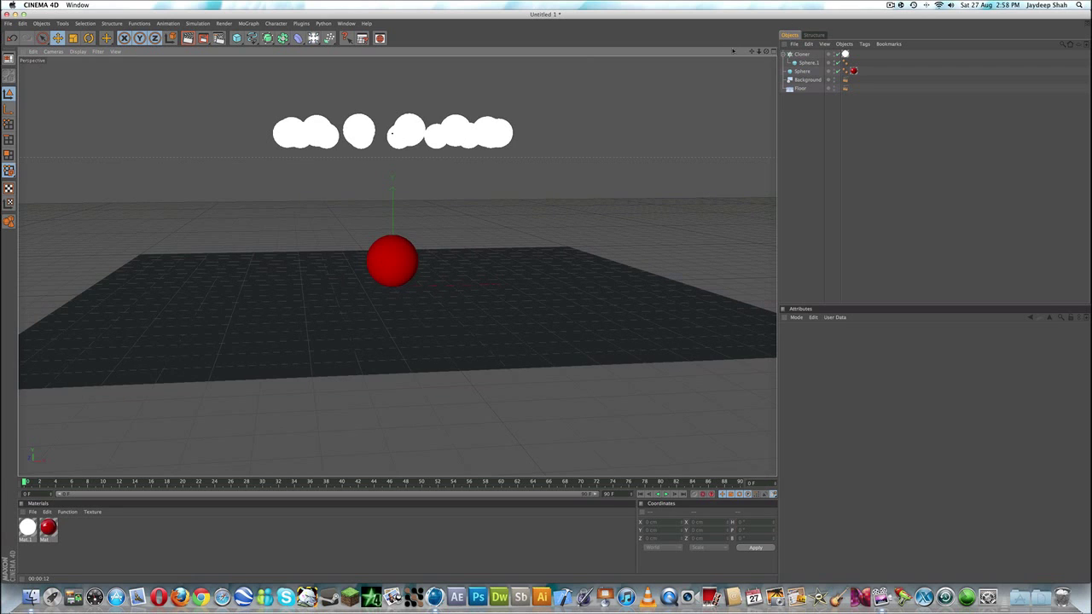
{"action": "left_click_drag", "start_coordinate": [765, 52], "coordinate": [765, 54]}
{"action": "left_click", "coordinate": [803, 53]}
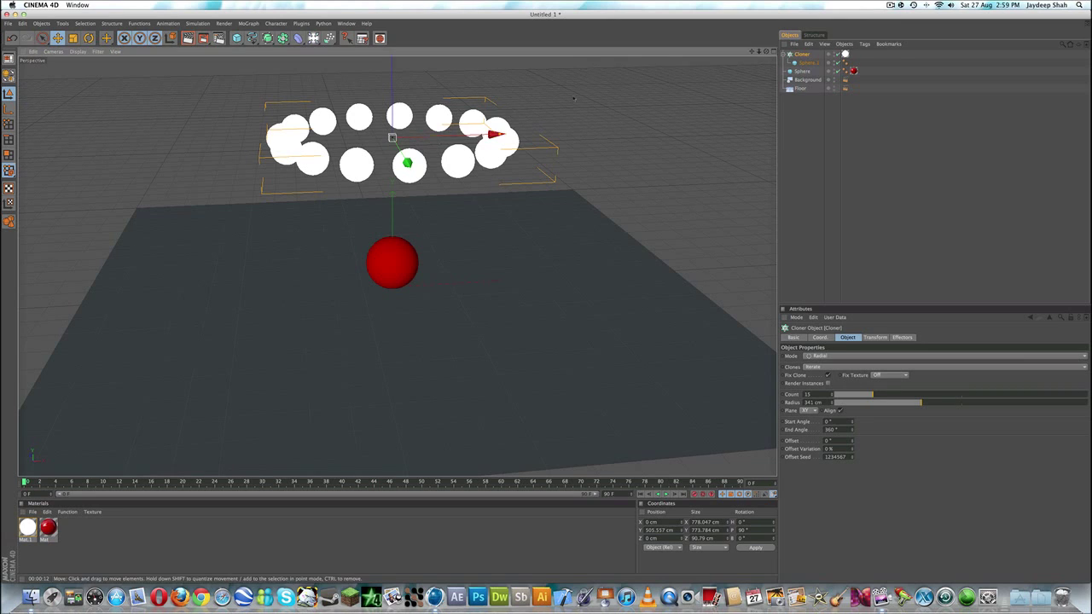
{"action": "left_click_drag", "start_coordinate": [767, 53], "coordinate": [765, 16]}
{"action": "left_click_drag", "start_coordinate": [766, 52], "coordinate": [709, 46]}
{"action": "left_click_drag", "start_coordinate": [390, 136], "coordinate": [392, 137], "text": "alt"}
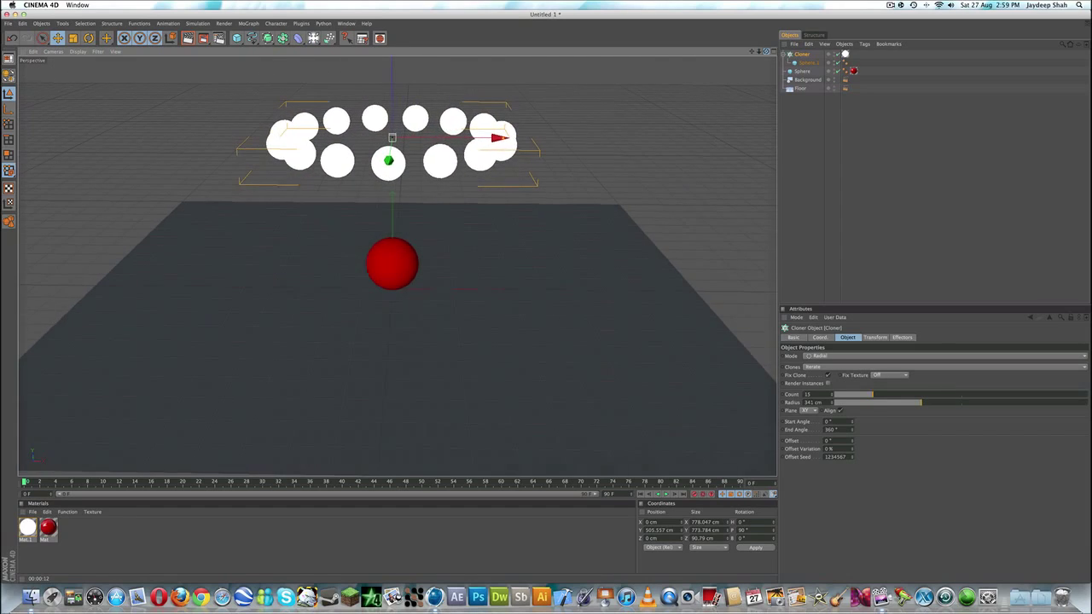